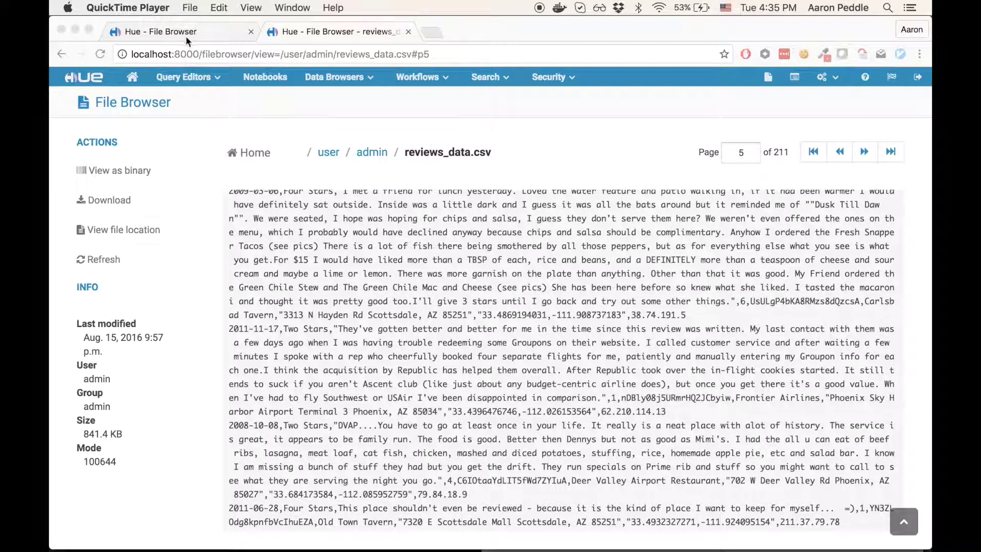
Show the file browser's /tmp/smart_indexer_lib folder and look through the library files it holds
click(291, 145)
key(super+1)
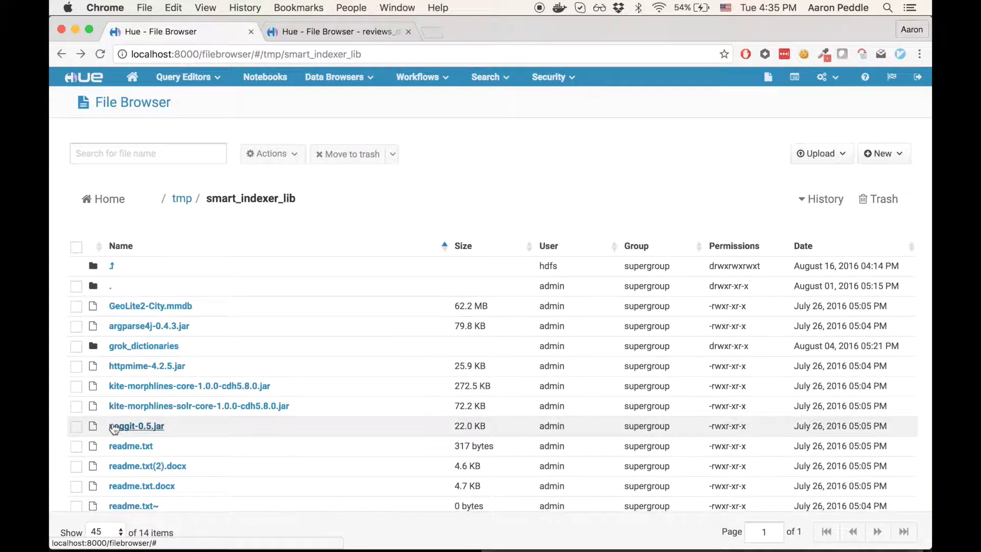
scroll(112, 432, down, 2)
scroll(114, 429, up, 1)
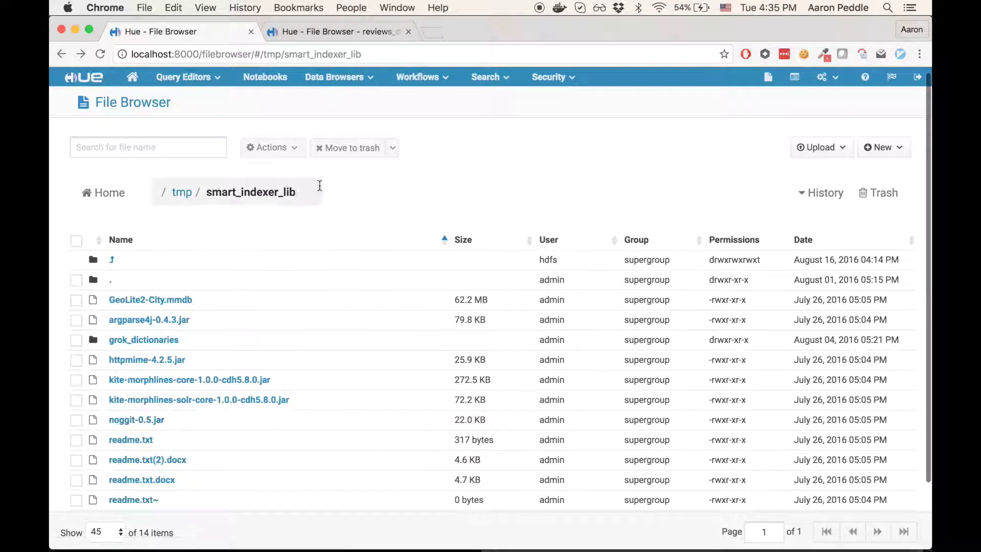
Switch to Sublime Text and examine the [indexer] section's library path and new-indexer settings in pseudo-distributed.ini
key(super+Tab)
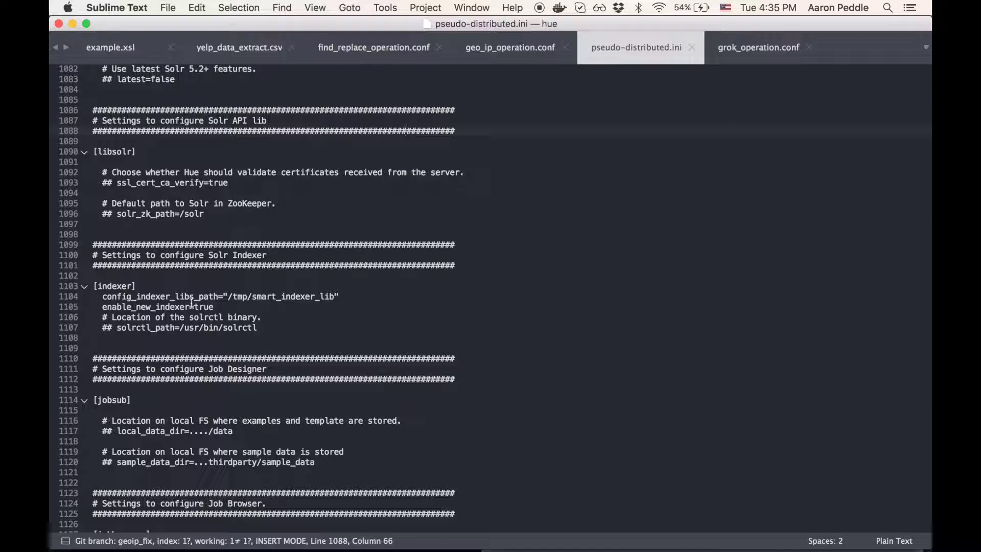
drag(276, 329, 87, 289)
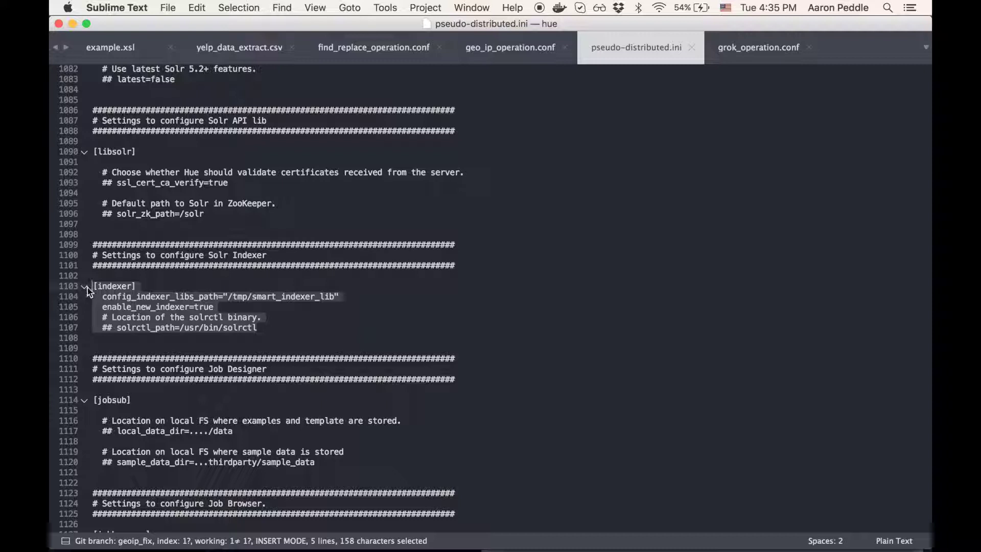
click(276, 321)
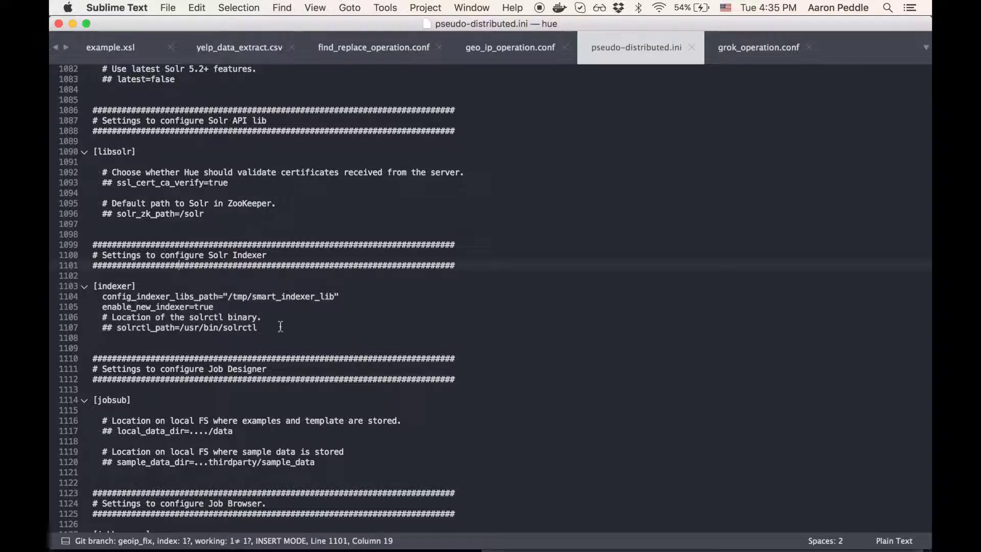
Switch back to Hue in Chrome, open the Solr indexer wizard and name the new collection online_reviews
key(super+space)
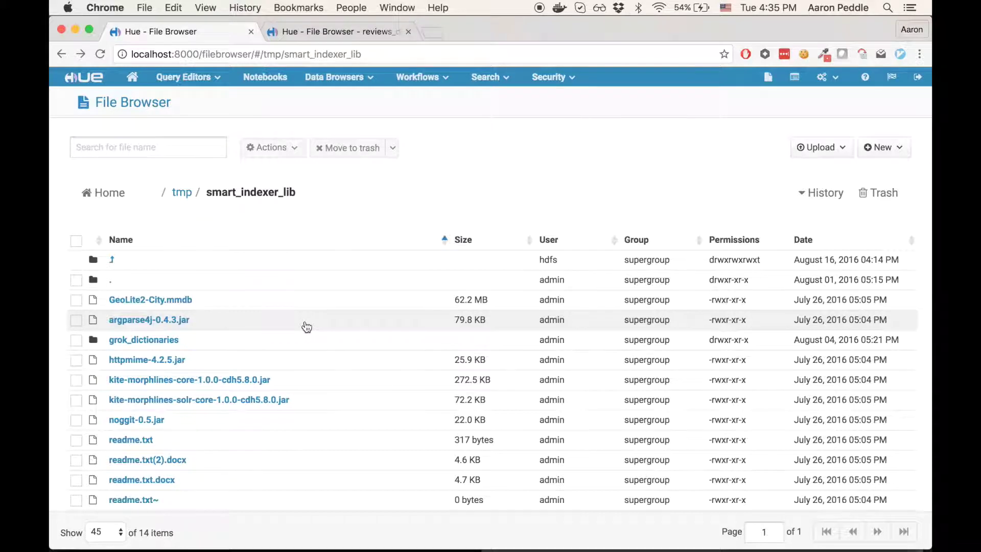
click(490, 78)
click(493, 164)
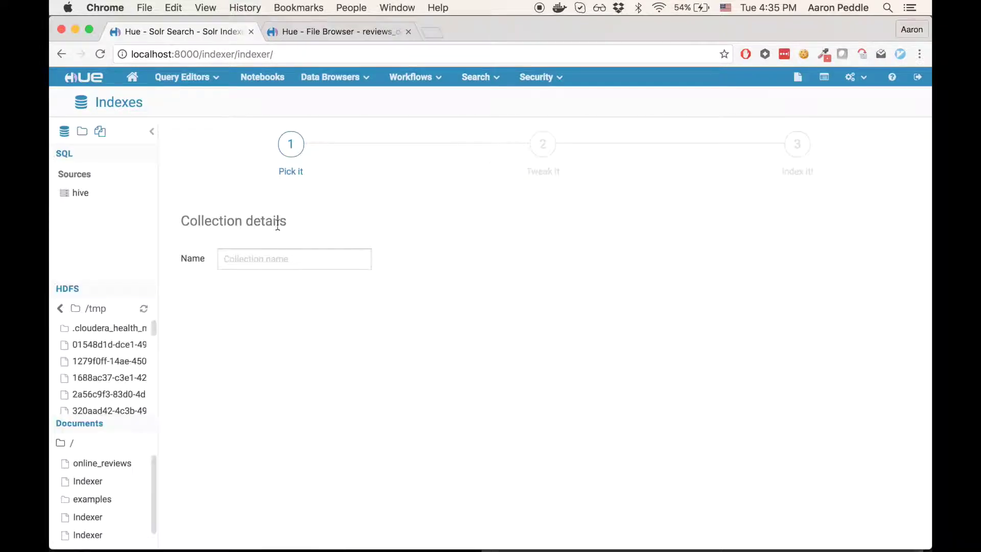
click(263, 254)
text(onlin)
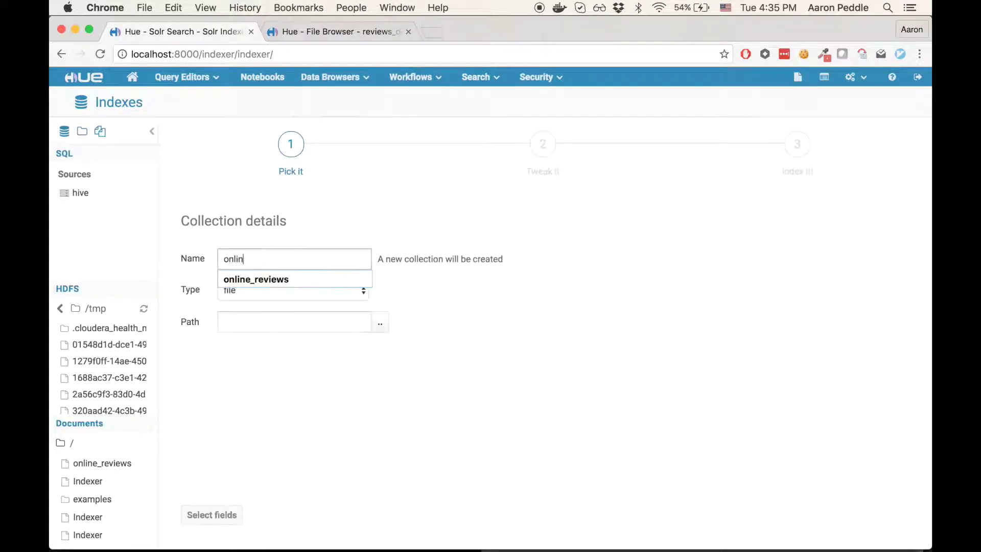
click(269, 279)
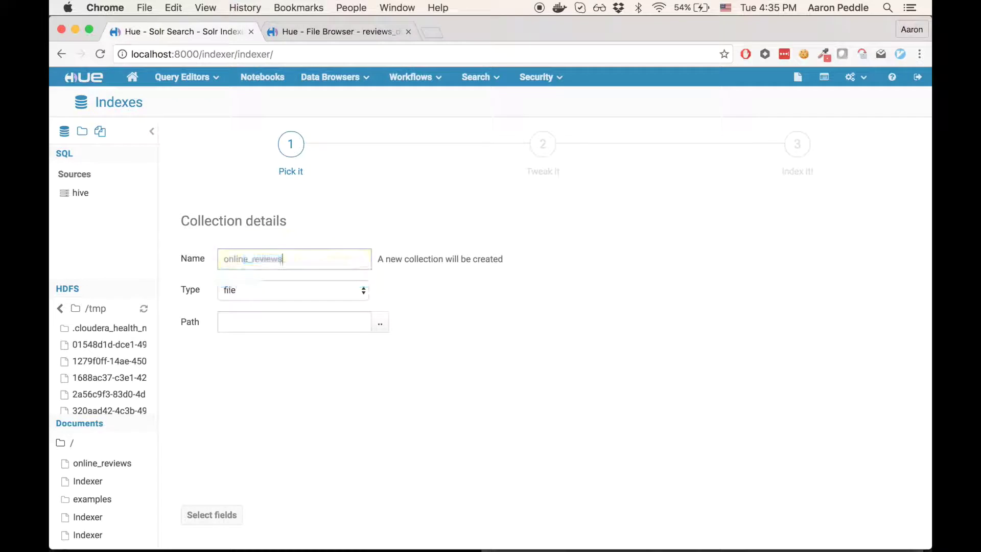
Keep the source type as file, choose /user/admin/reviews_data.csv as the path and proceed to field selection
click(281, 290)
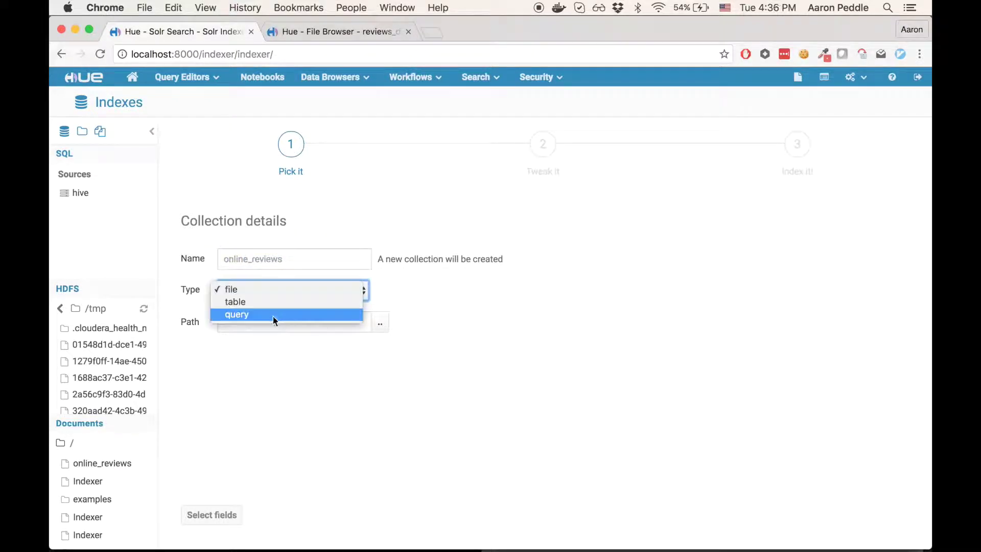
click(268, 288)
click(382, 328)
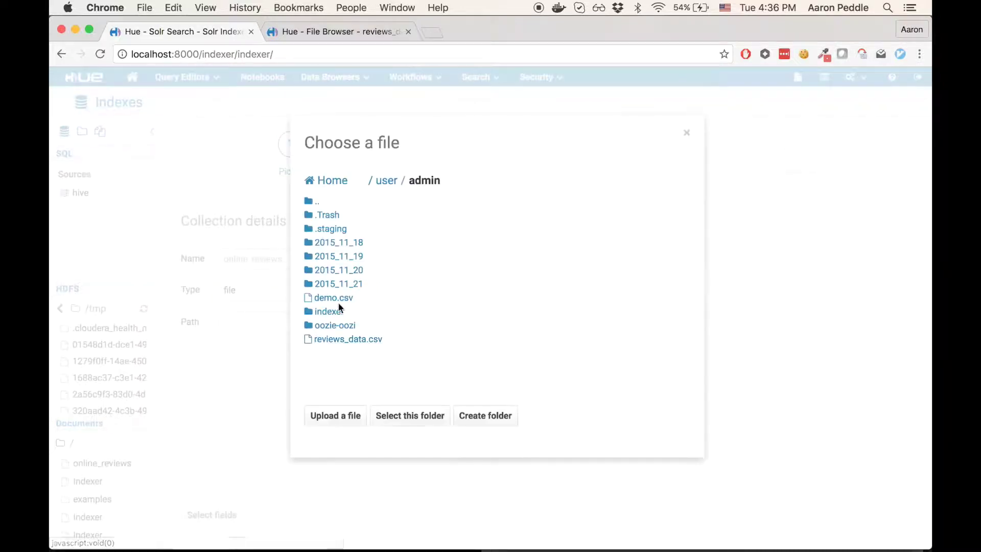
click(347, 339)
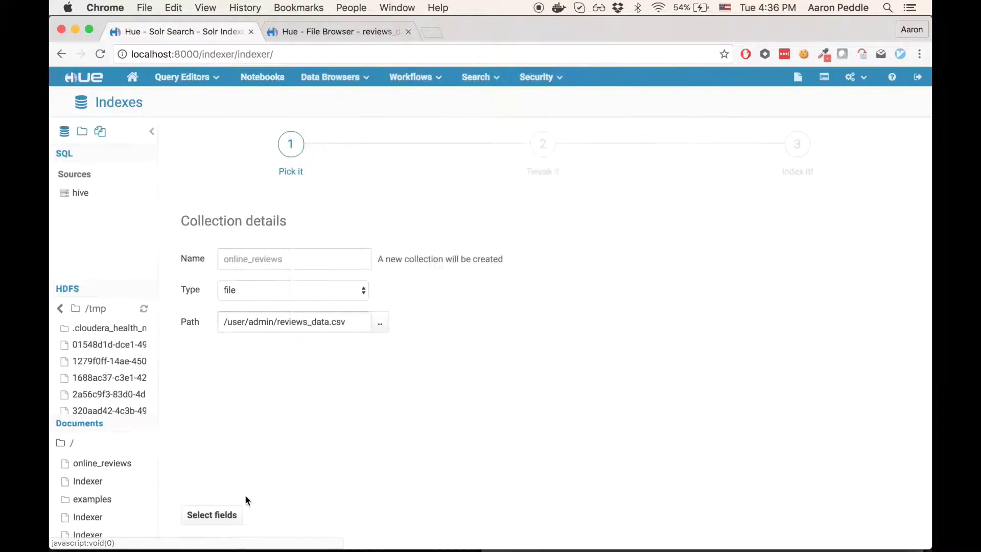
click(225, 513)
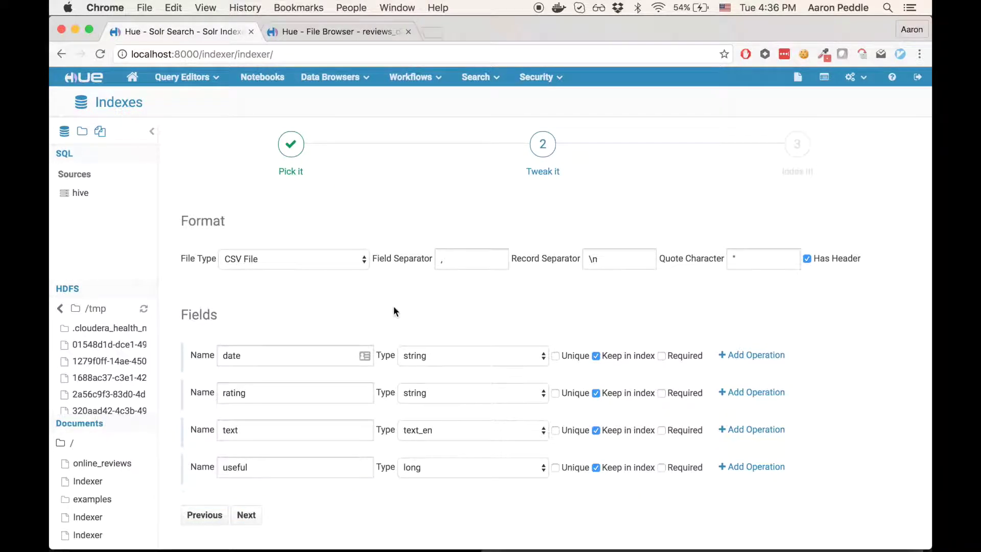
Review the detected CSV format and the full list of fields, and proceed to the data preview
scroll(393, 311, down, 3)
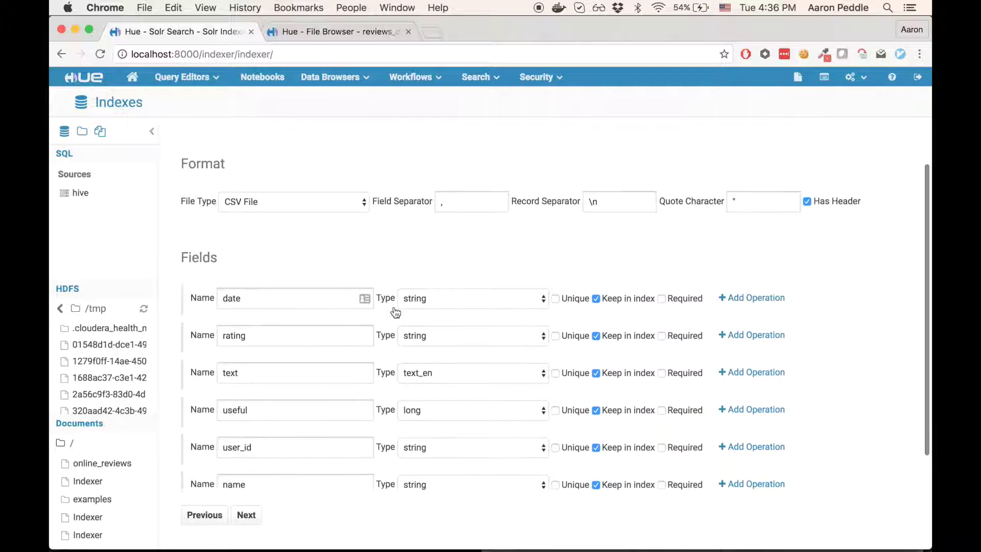
scroll(488, 344, down, 5)
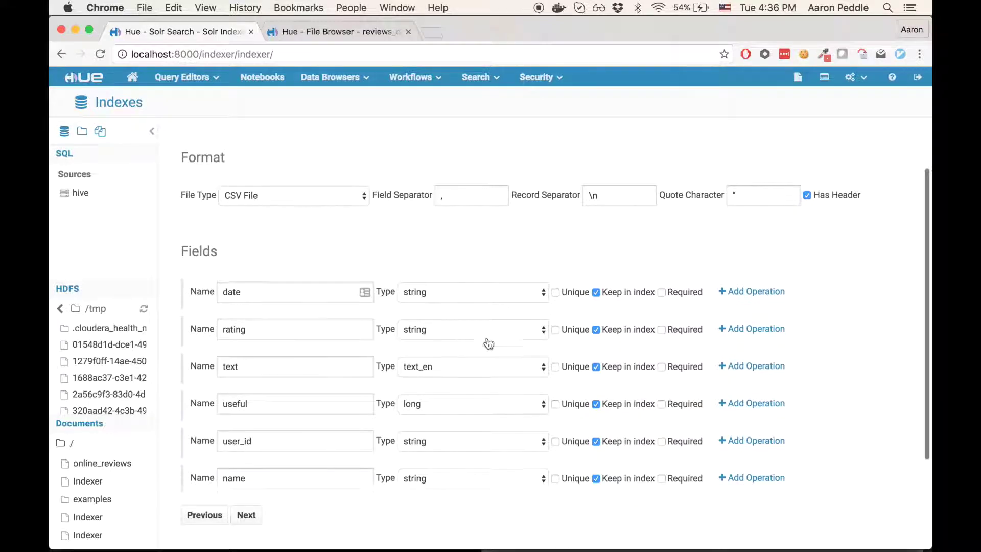
scroll(488, 343, down, 2)
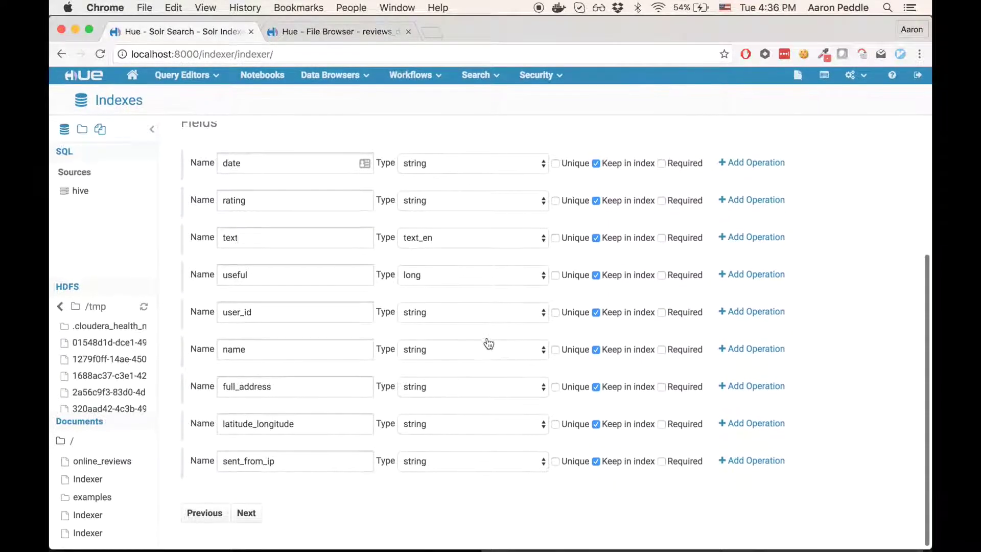
click(247, 516)
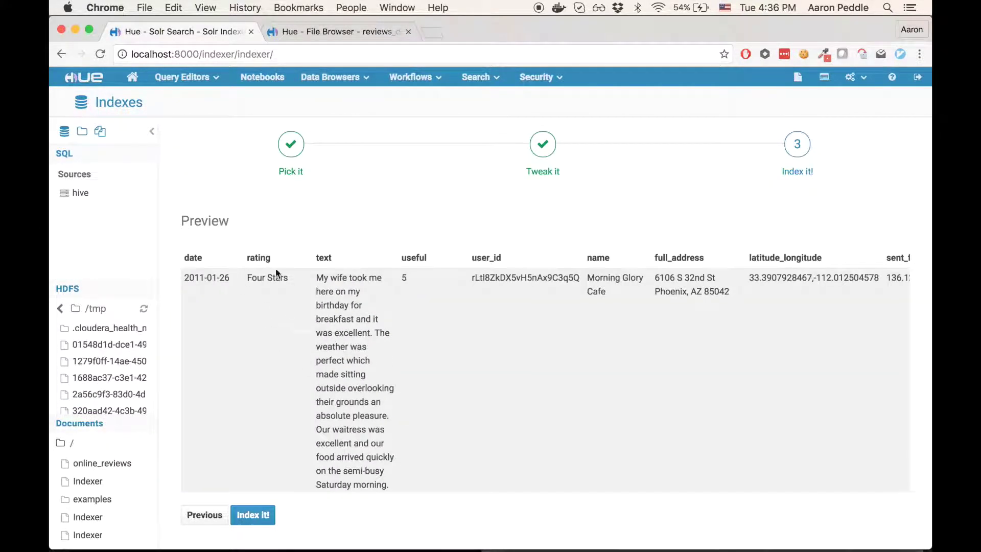
Examine the preview records, especially the date, rating, city in full_address, latitude_longitude and sent_from_ip values
scroll(317, 276, right, 3)
scroll(317, 276, left, 3)
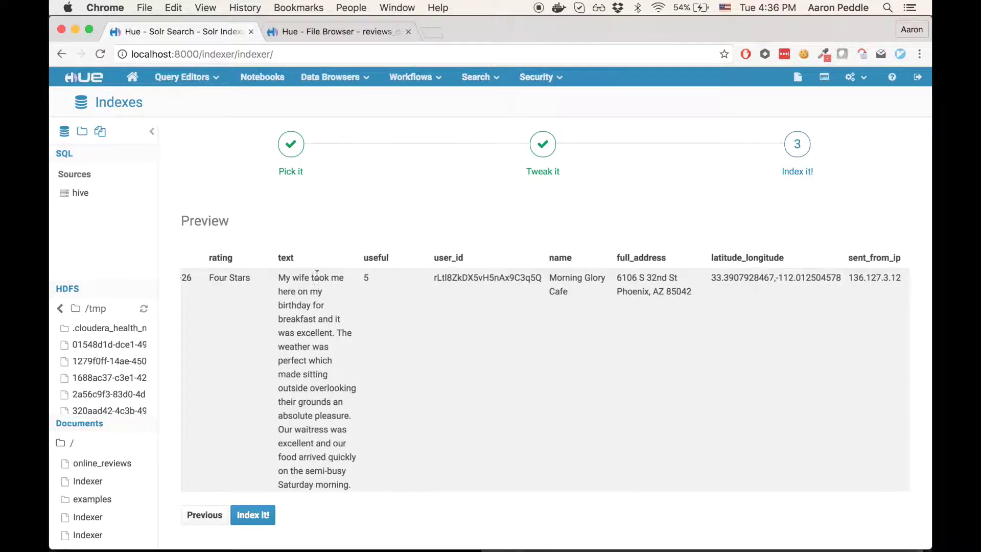
scroll(316, 276, down, 5)
scroll(317, 276, up, 5)
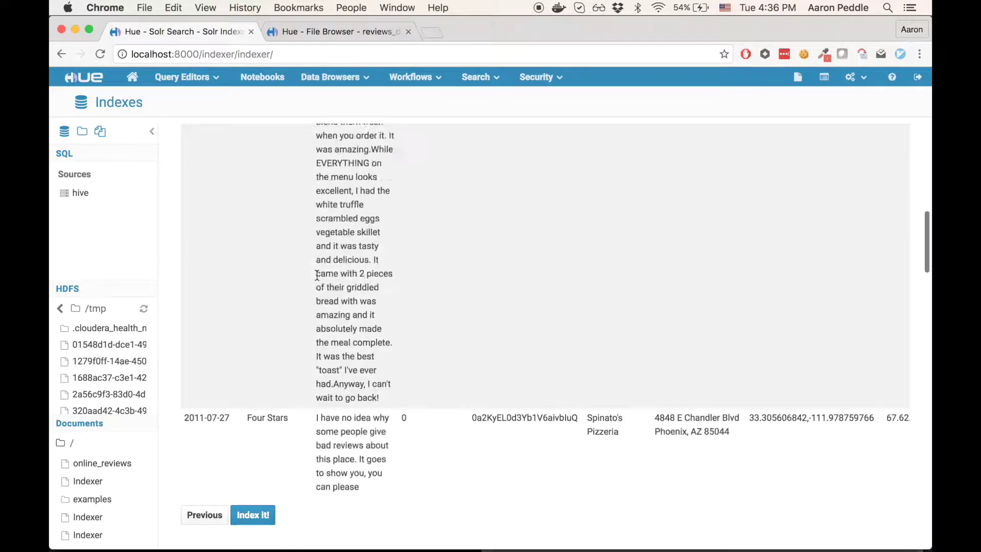
drag(183, 278, 236, 277)
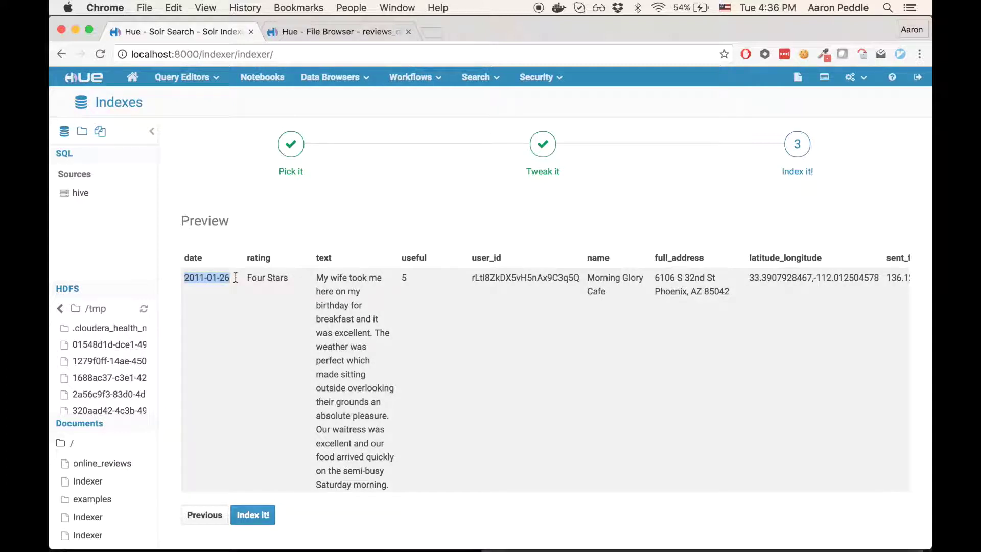
drag(248, 277, 291, 282)
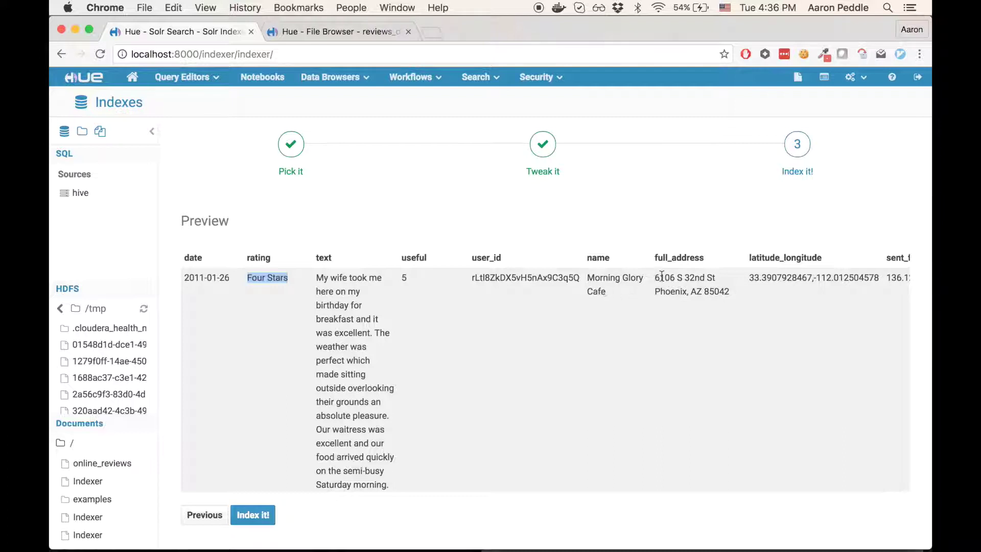
click(657, 292)
double_click(659, 294)
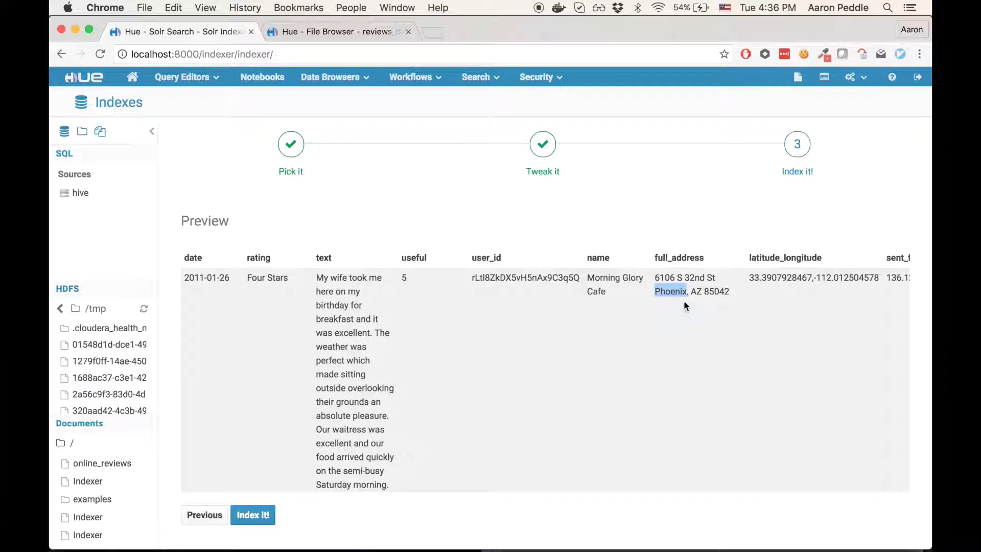
drag(751, 276, 884, 277)
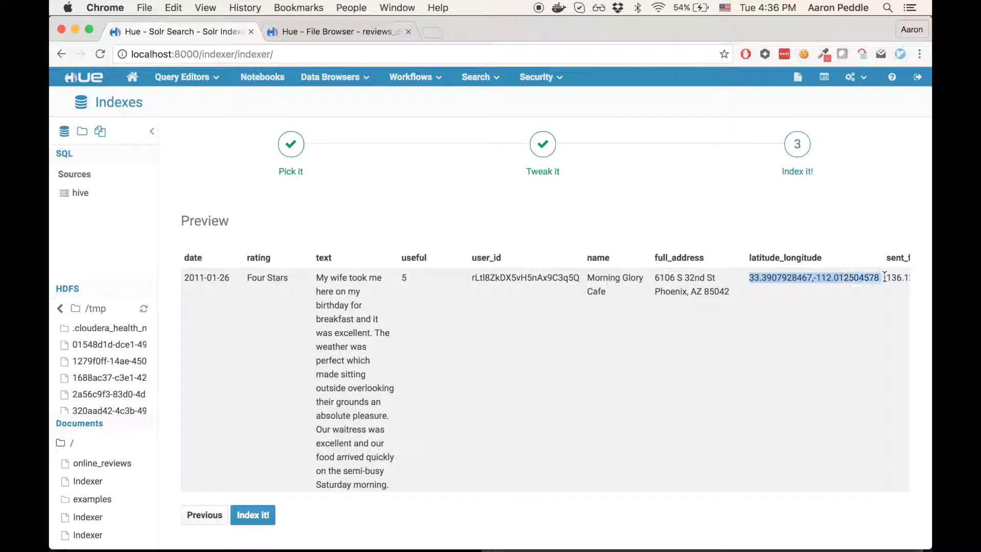
click(881, 278)
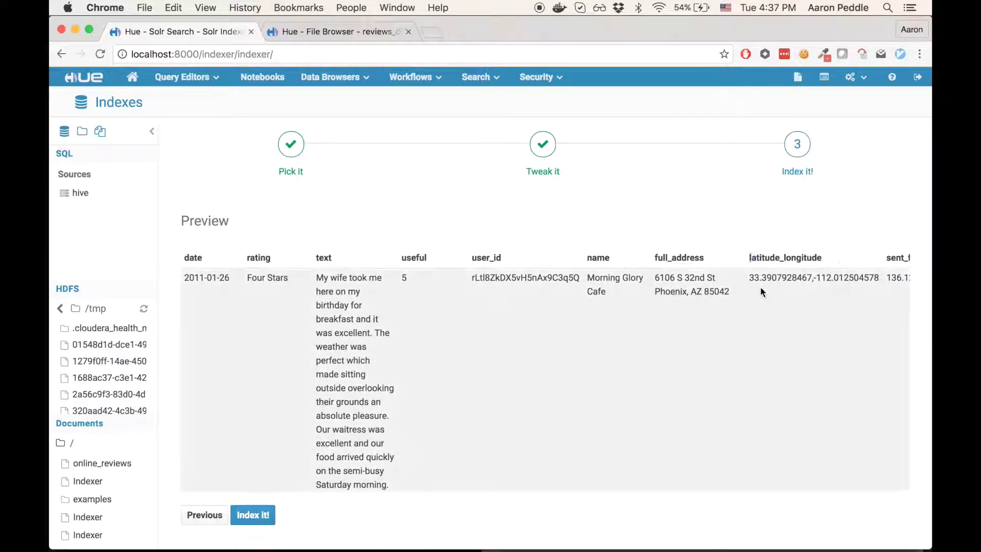
scroll(761, 287, right, 1)
scroll(761, 287, right, 3)
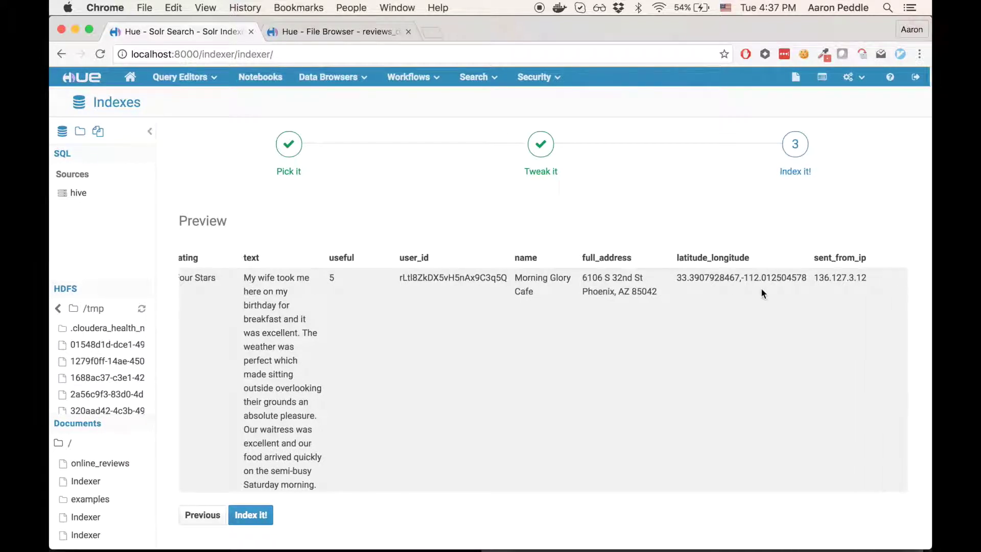
drag(817, 277, 874, 279)
click(873, 278)
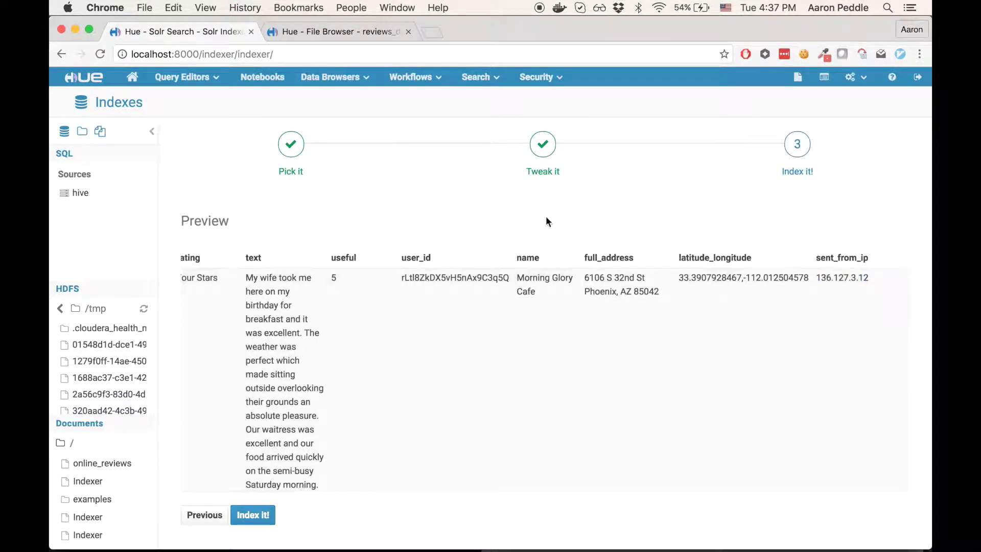
Return to the Tweak it stage and set the date field's type to date
click(544, 145)
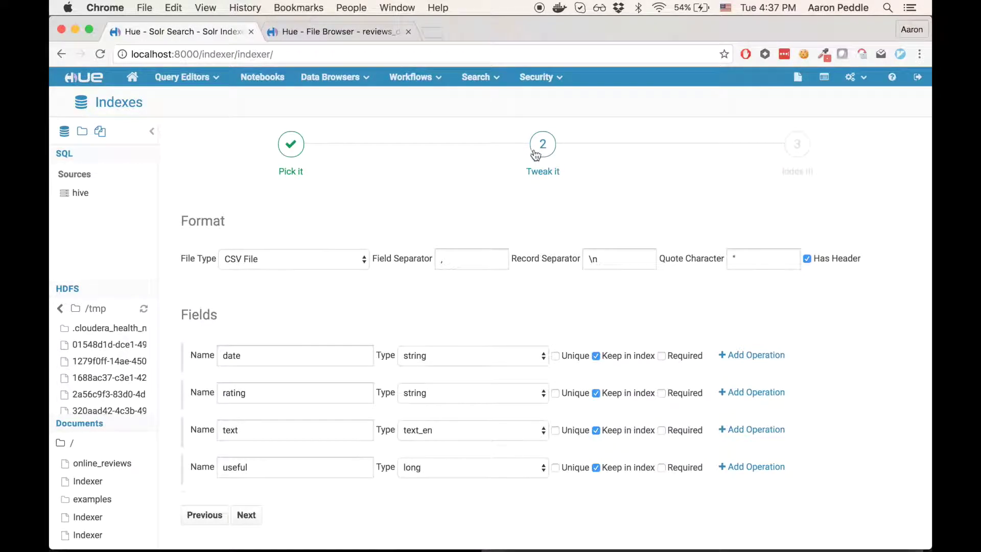
click(447, 352)
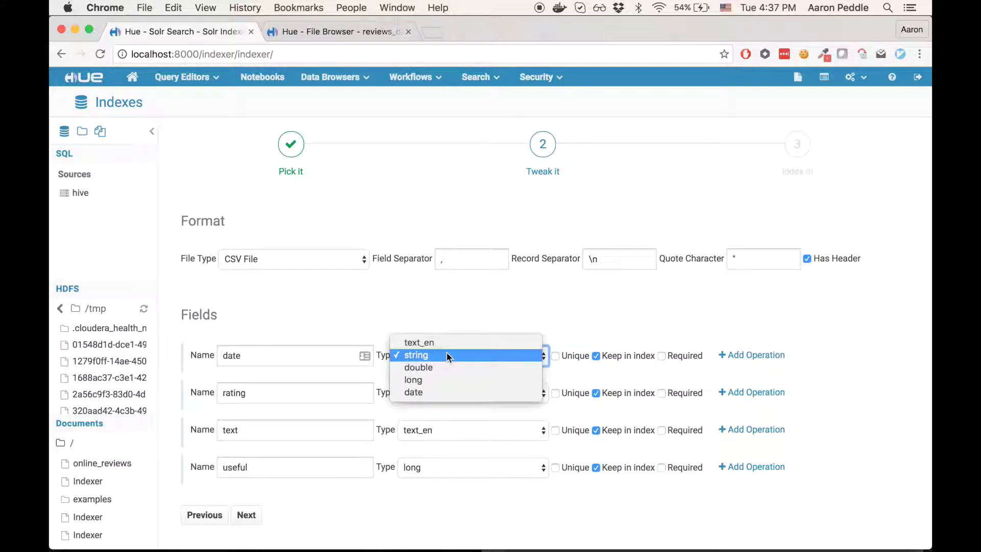
click(431, 393)
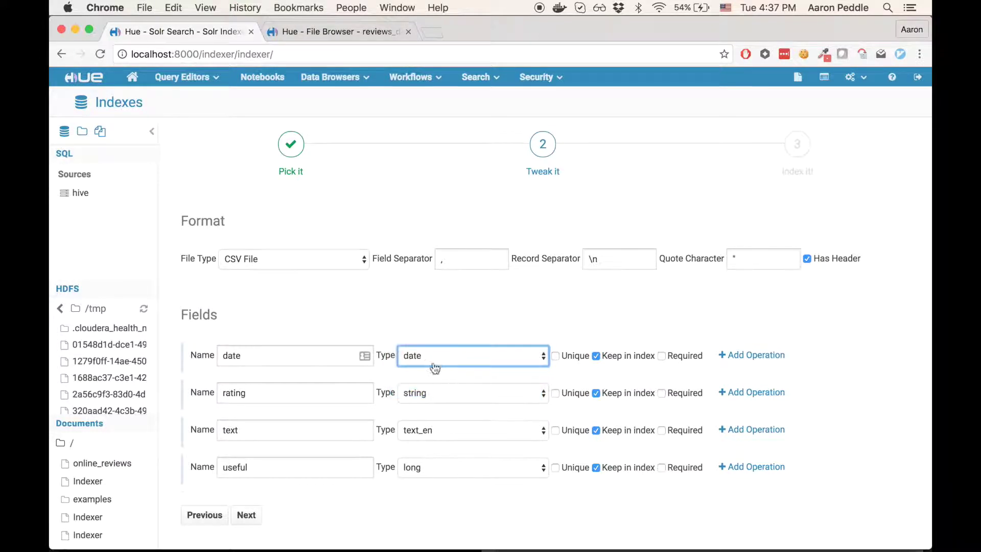
Try adding a convert_date operation to the date field, and remove it without entering a date format
click(752, 354)
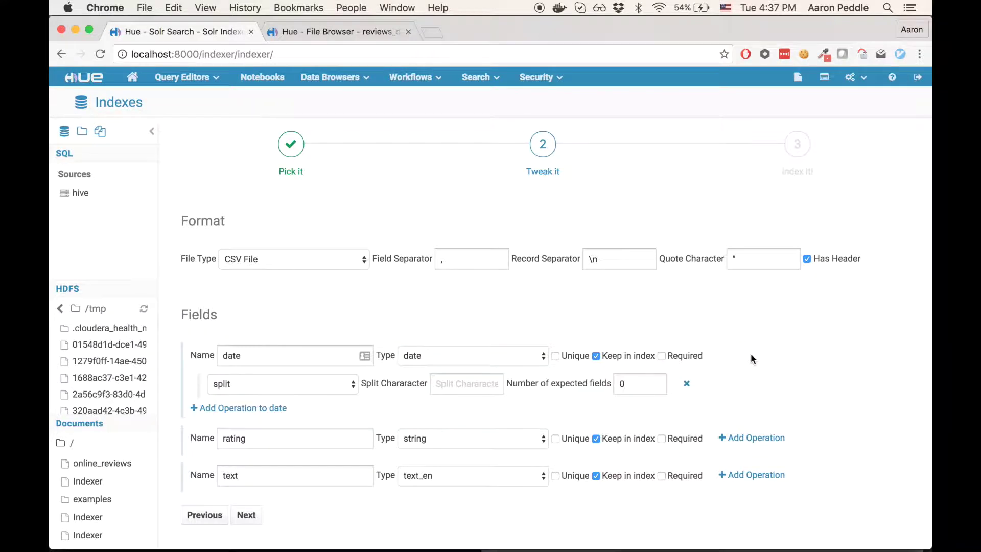
click(307, 391)
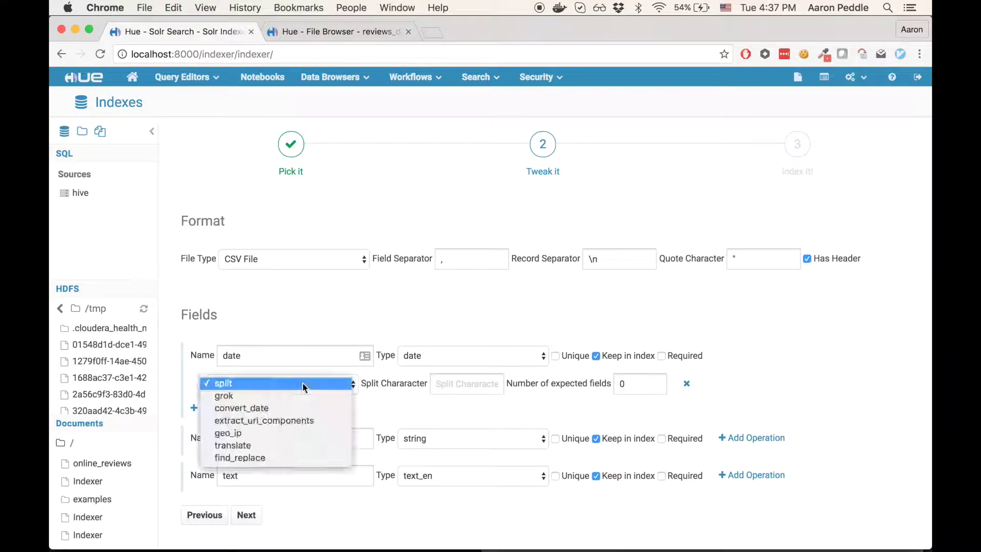
click(244, 408)
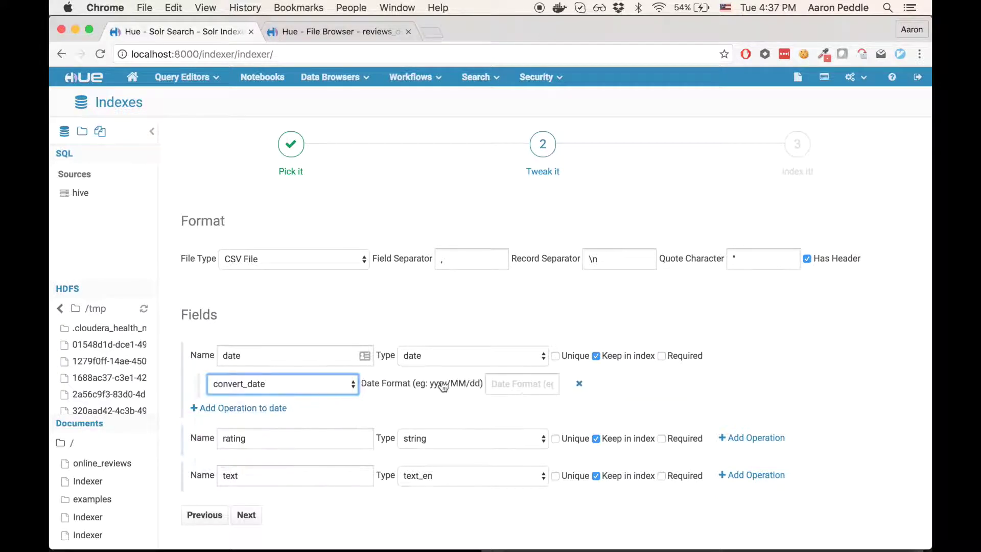
click(528, 384)
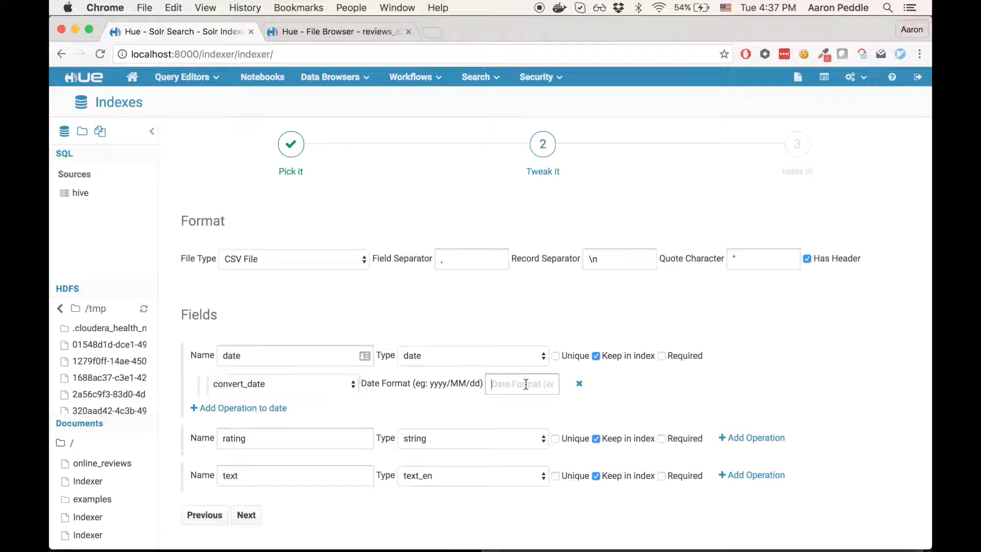
click(579, 385)
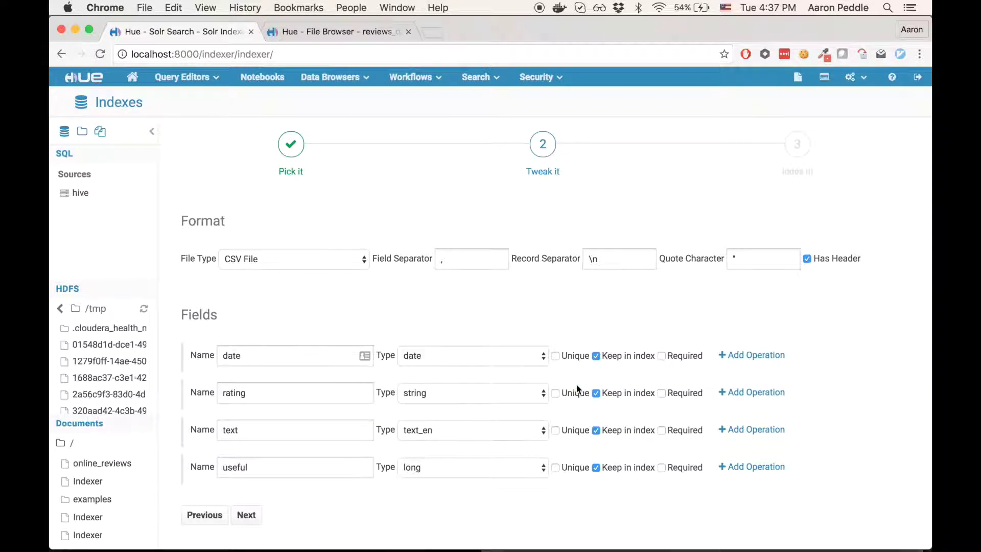
scroll(488, 402, left, 5)
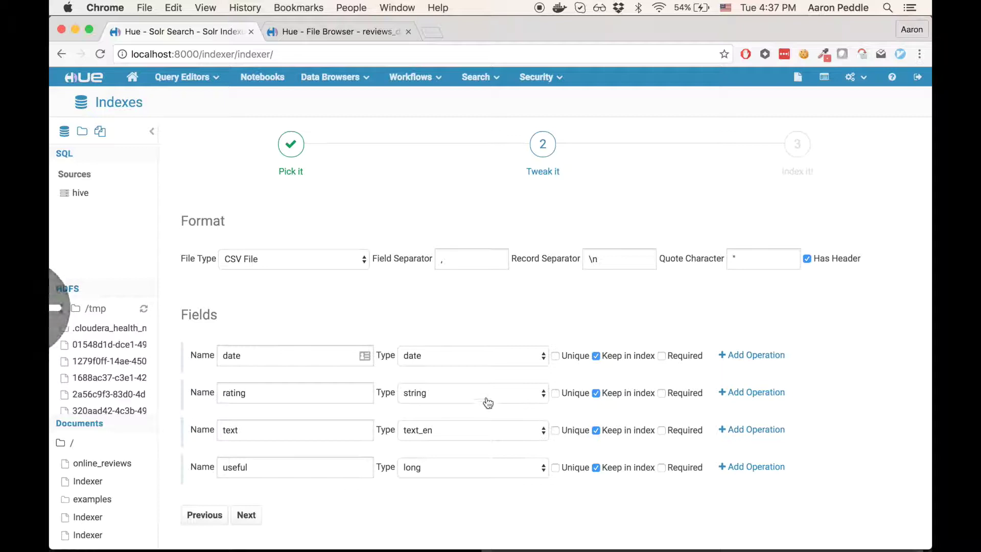
Set the rating field's type to long
scroll(486, 400, down, 3)
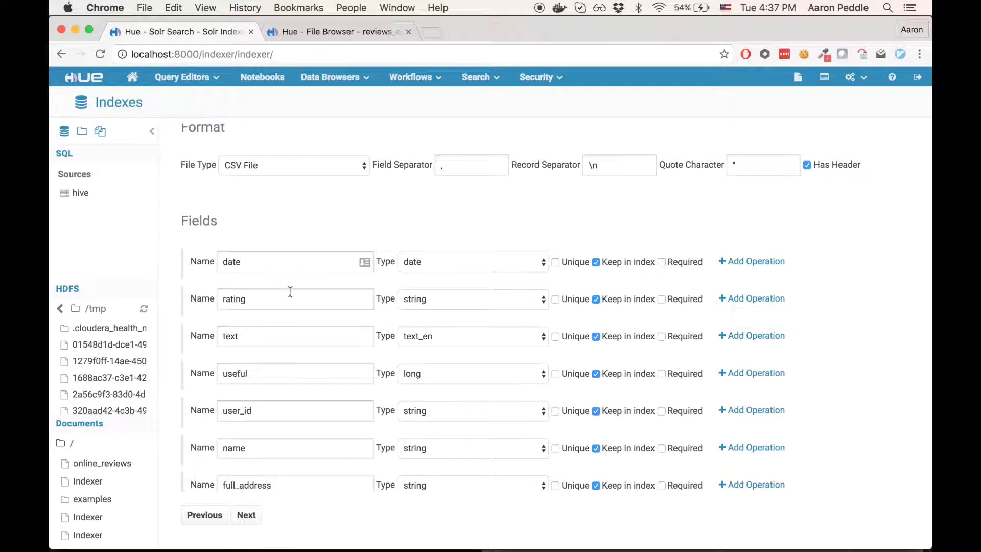
click(437, 299)
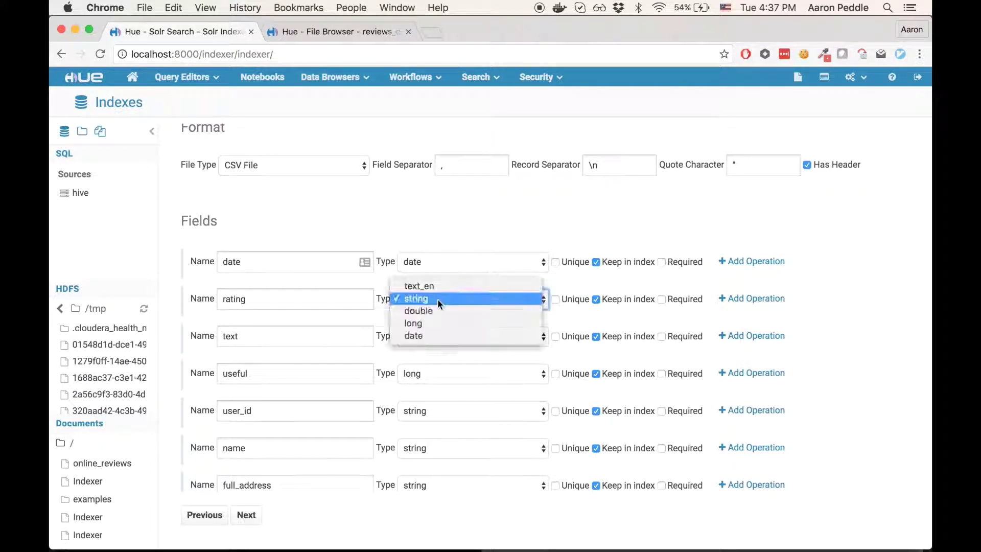
click(431, 324)
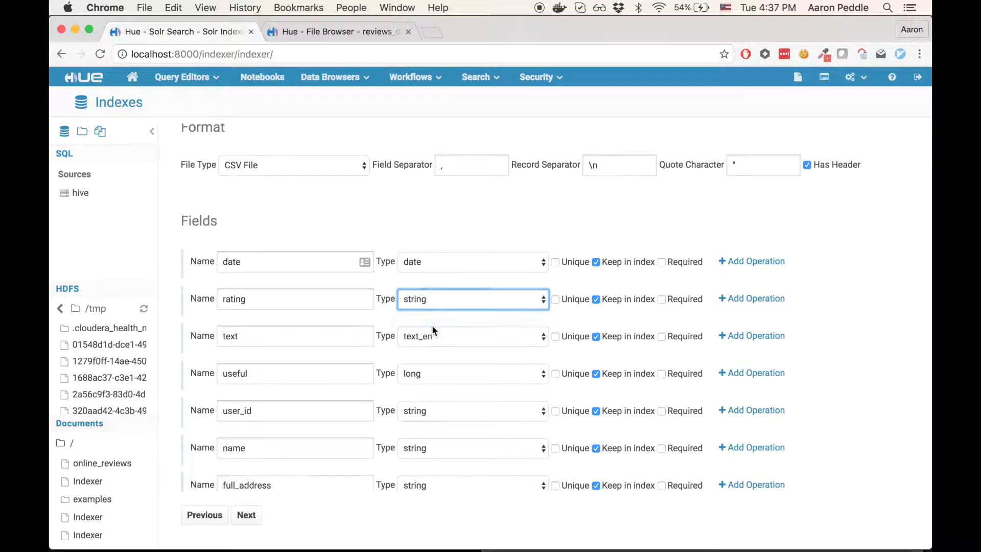
Add a translate operation to the rating field with a default value of 0 when no match is found
click(730, 299)
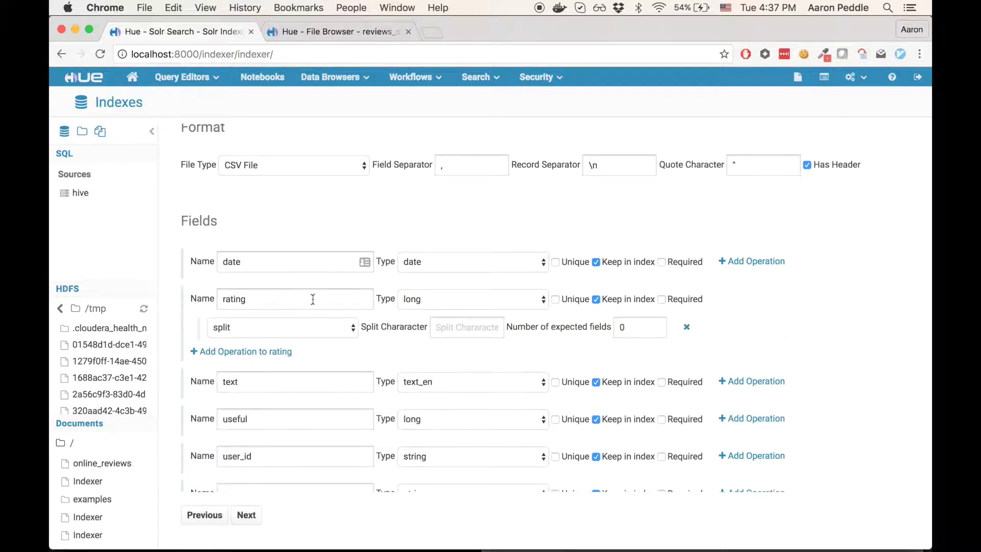
click(259, 327)
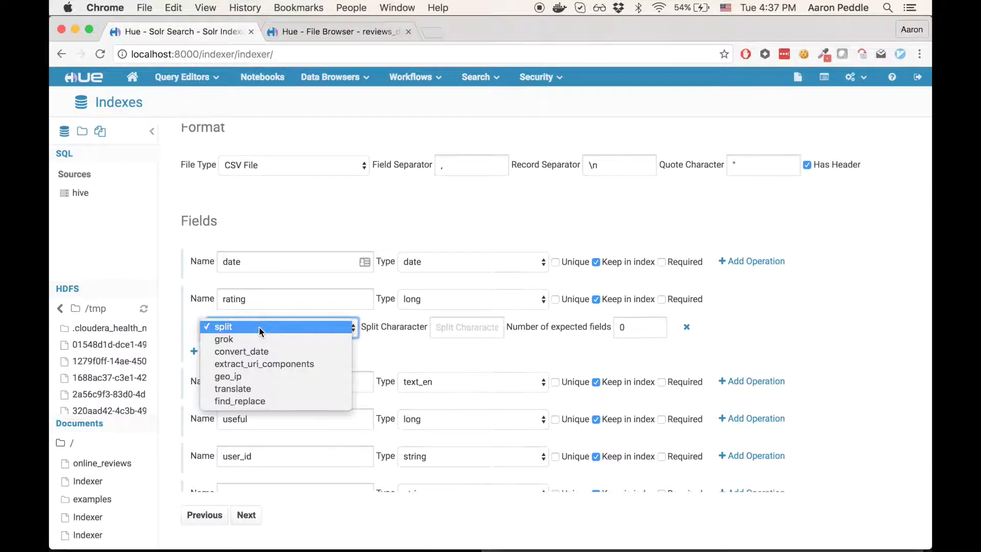
click(219, 388)
click(522, 333)
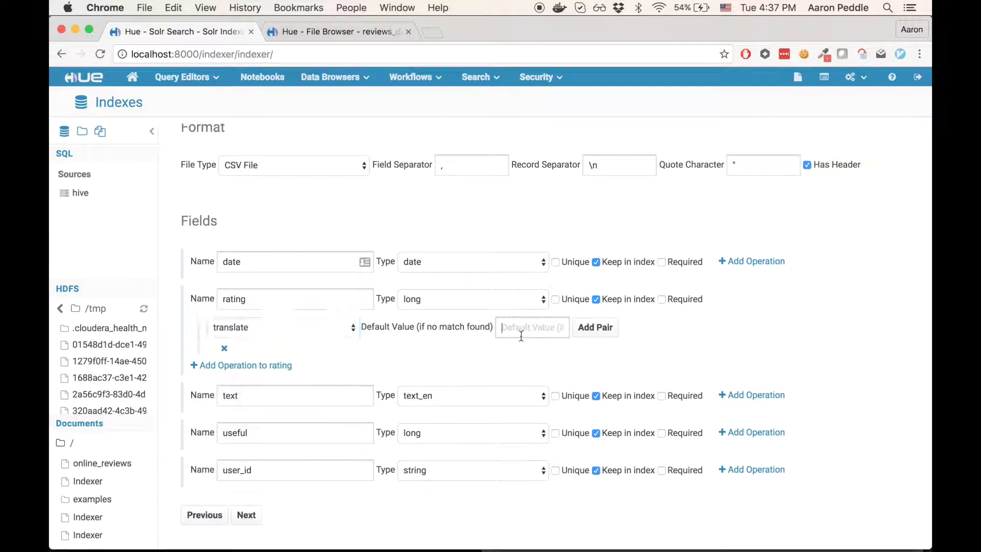
text(0)
Add a translation pair to the rating field that maps "Five Stars" to 5
click(596, 327)
click(304, 351)
text(Five Stars)
key(Tab)
text(5)
key(Tab)
key(Tab)
Add a second rating translation pair that maps "Four Stars" to 4
key(Return)
click(284, 373)
text(Four Stars)
key(Tab)
text(4)
key(Tab)
key(Tab)
Add a third rating translation pair that maps "Three Stars" to 3
key(Return)
key(shift+Tab)
key(shift+Tab)
key(shift+Tab)
text(Three St)
text(3)
key(Tab)
key(Tab)
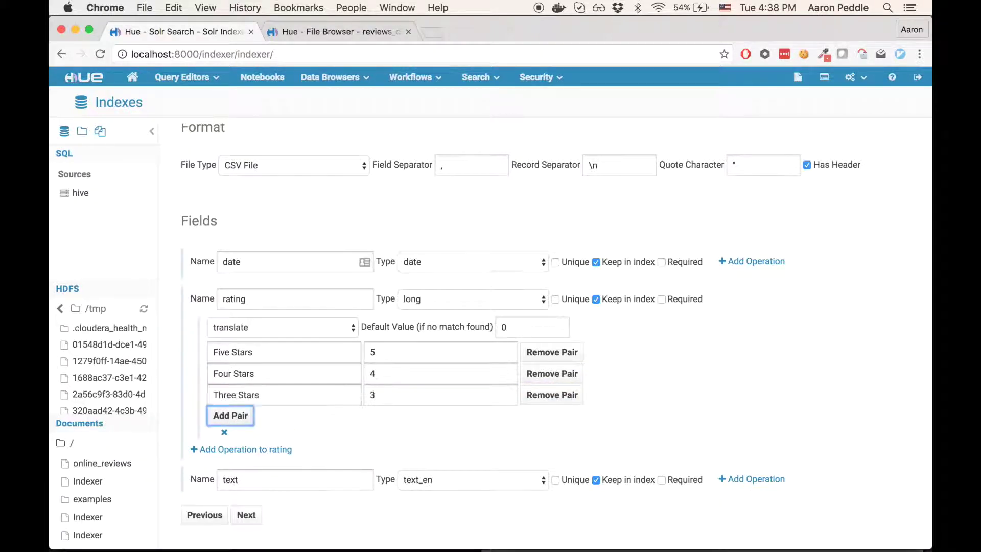
Add a fourth rating translation pair that maps "Two Stars" to 2
key(Return)
key(shift+Tab)
key(shift+Tab)
key(shift+Tab)
text(Two Stars)
key(Tab)
text(2)
key(Tab)
key(Tab)
Add a fifth rating translation pair that maps "One Star" to 1
key(Return)
key(shift+Tab)
key(shift+Tab)
key(shift+Tab)
text(One Star)
key(Tab)
text(1)
Add a grok operation to the full_address field
scroll(265, 325, down, 5)
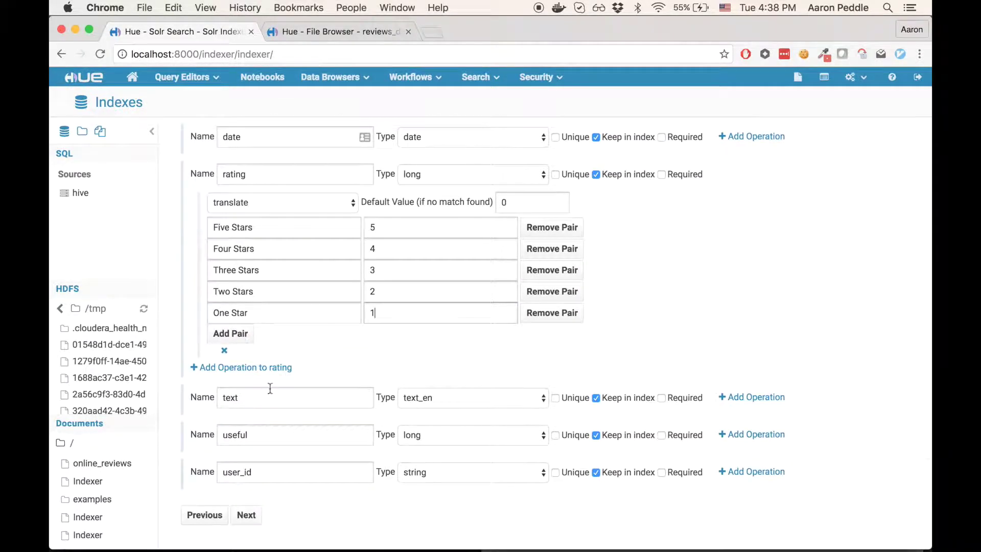
scroll(279, 404, down, 3)
scroll(281, 404, down, 3)
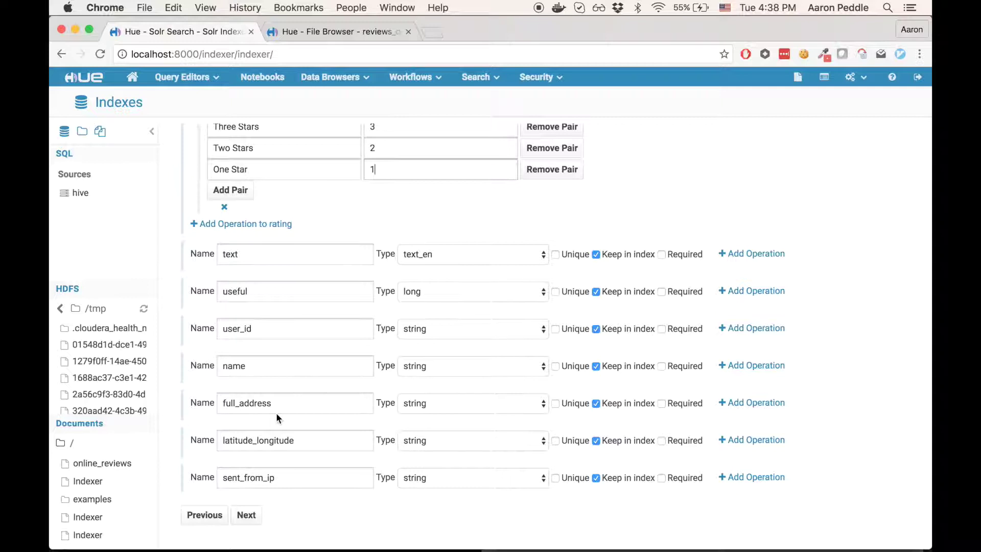
scroll(276, 413, down, 1)
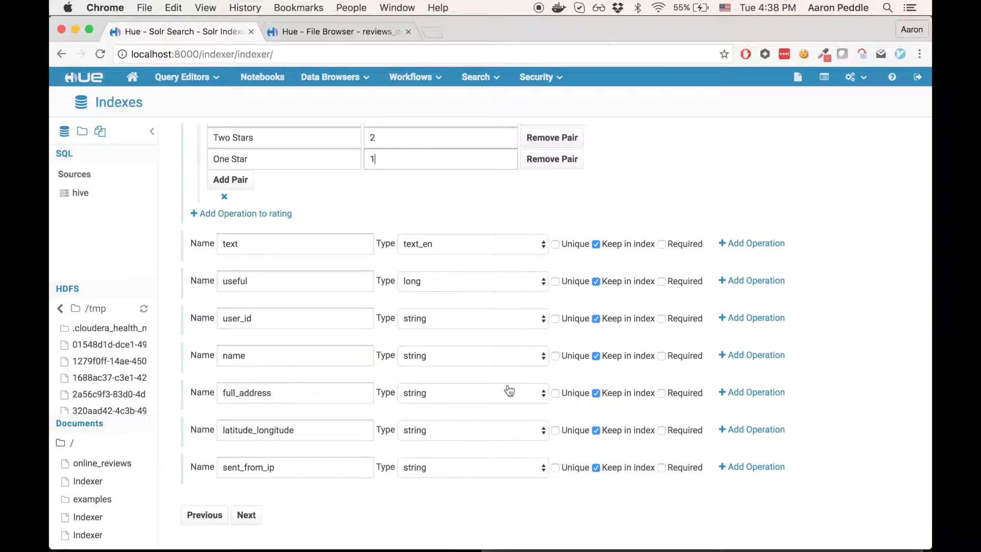
click(753, 395)
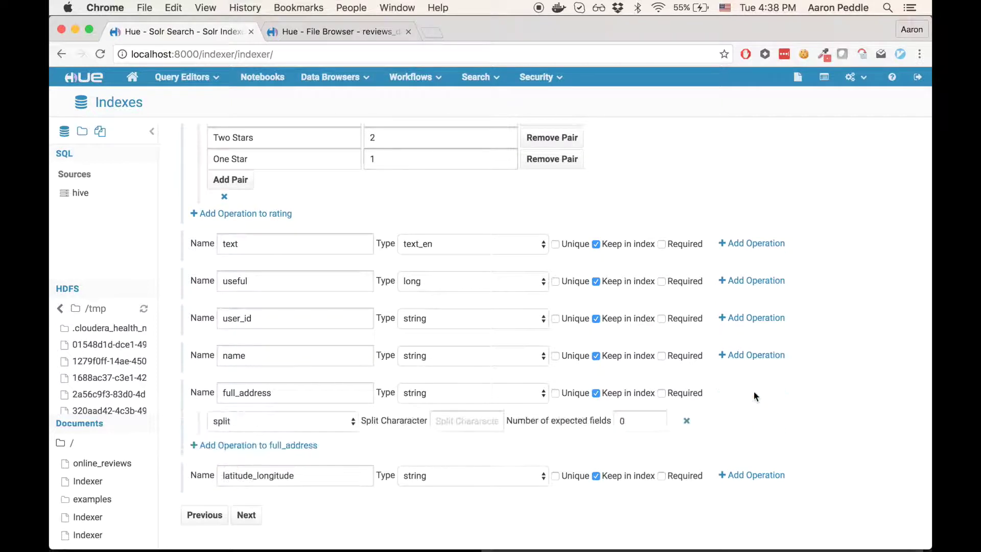
click(225, 431)
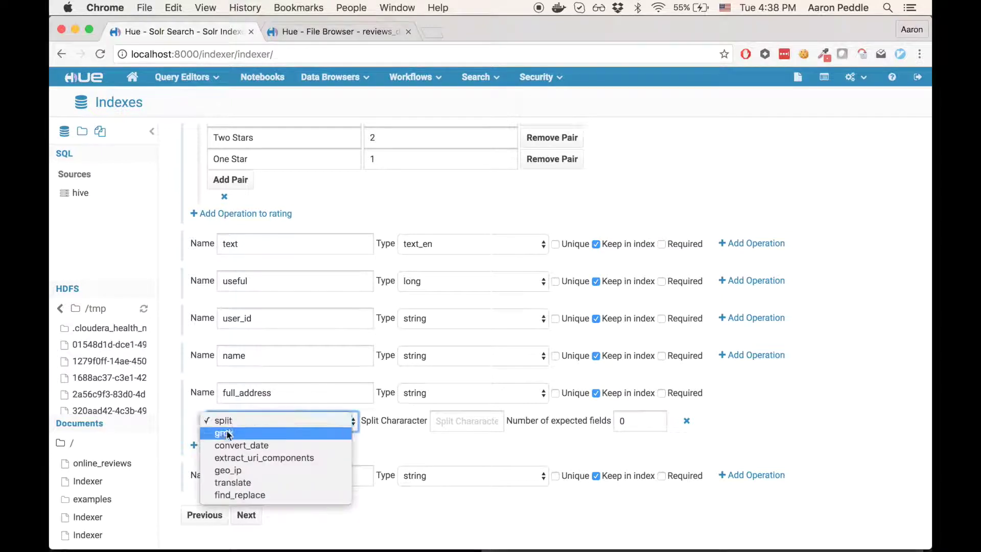
click(227, 435)
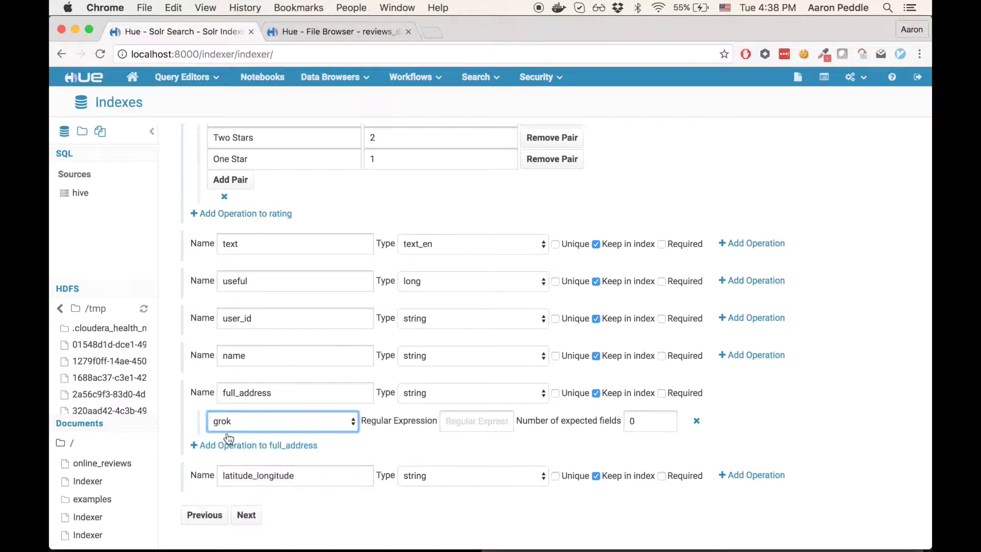
Enter the regular expression .*(?<city>\b\w+),.* for the full_address grok operation
click(471, 423)
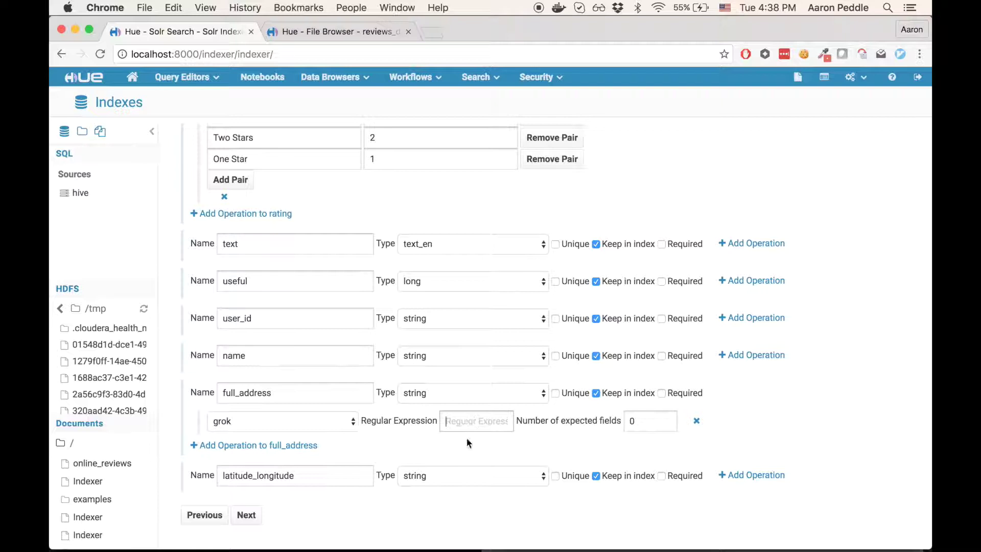
text((?<city>\b\w+),.*)
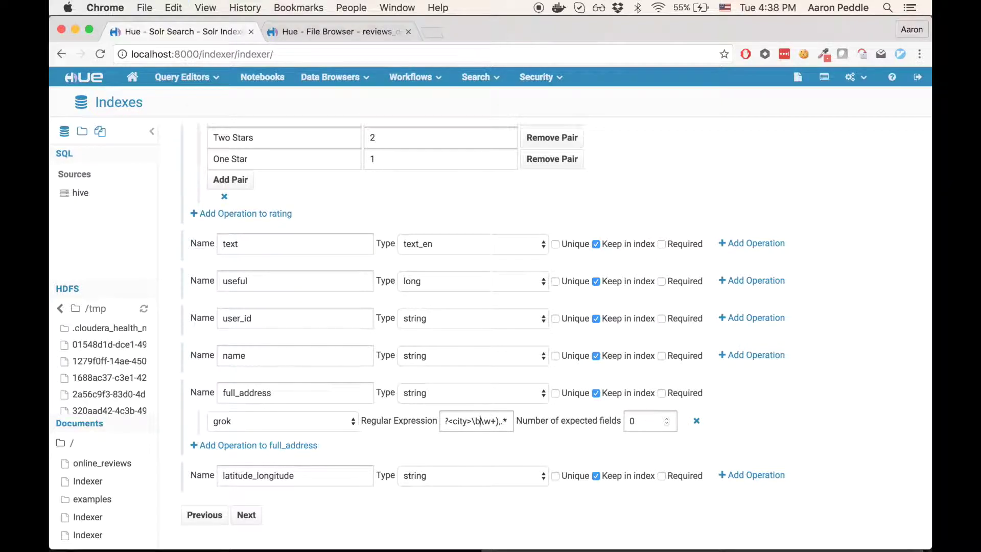
key(Left)
key(Left)
key(Left)
key(Left)
key(Left)
key(Left)
Set the grok operation's number of expected fields to 1 and name the extracted field city
click(667, 418)
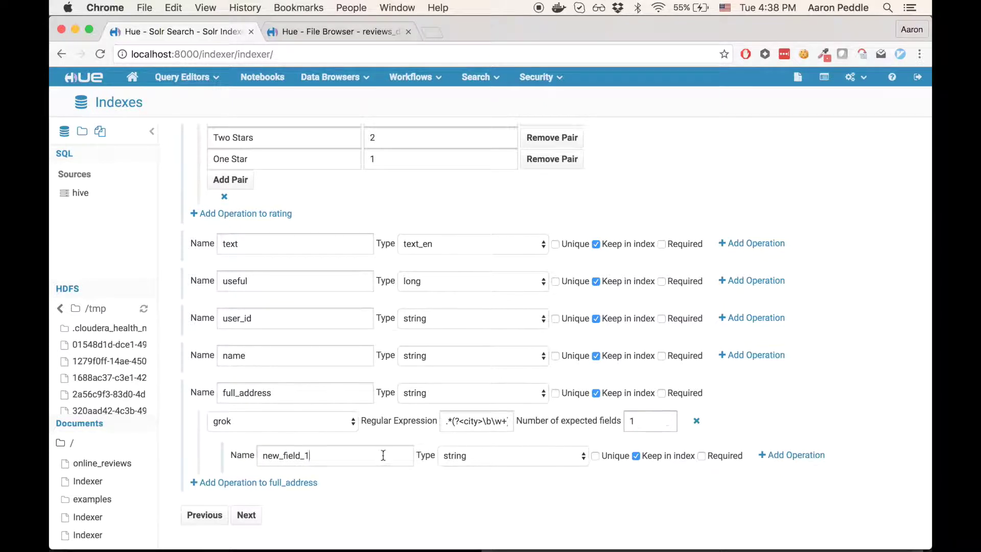
drag(383, 456, 237, 455)
text(city)
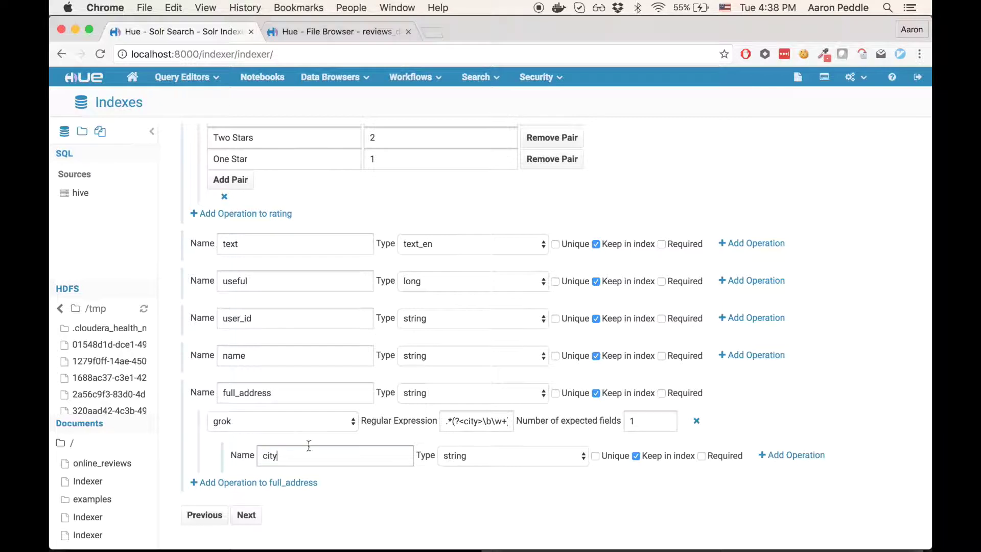
Add a split operation to the latitude_longitude field with a comma as split character and 2 expected fields
scroll(445, 469, down, 3)
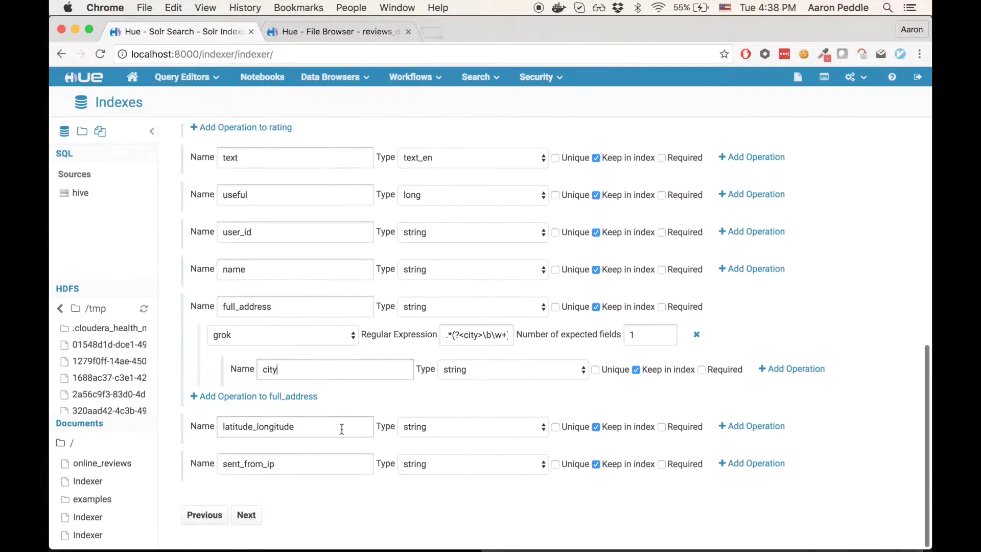
click(747, 426)
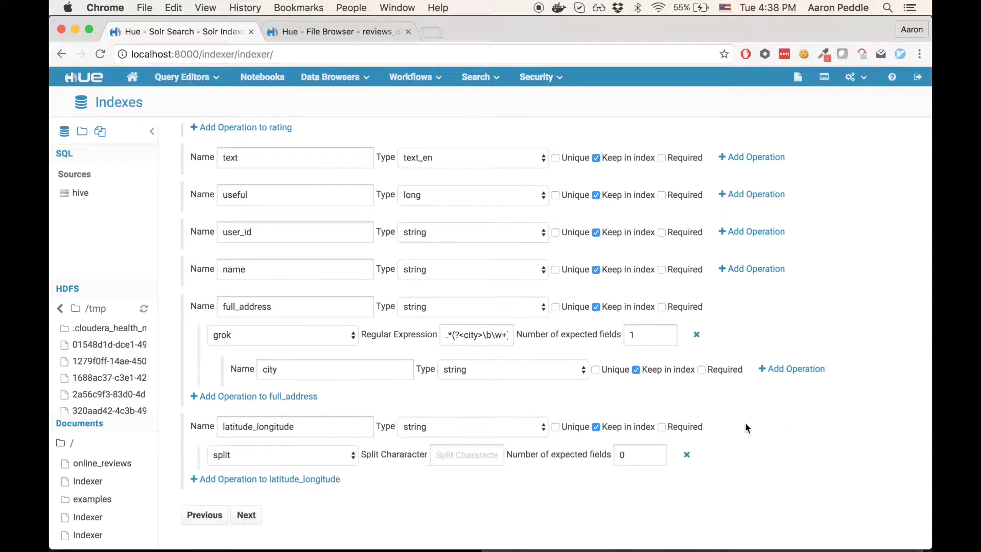
click(454, 453)
text(,)
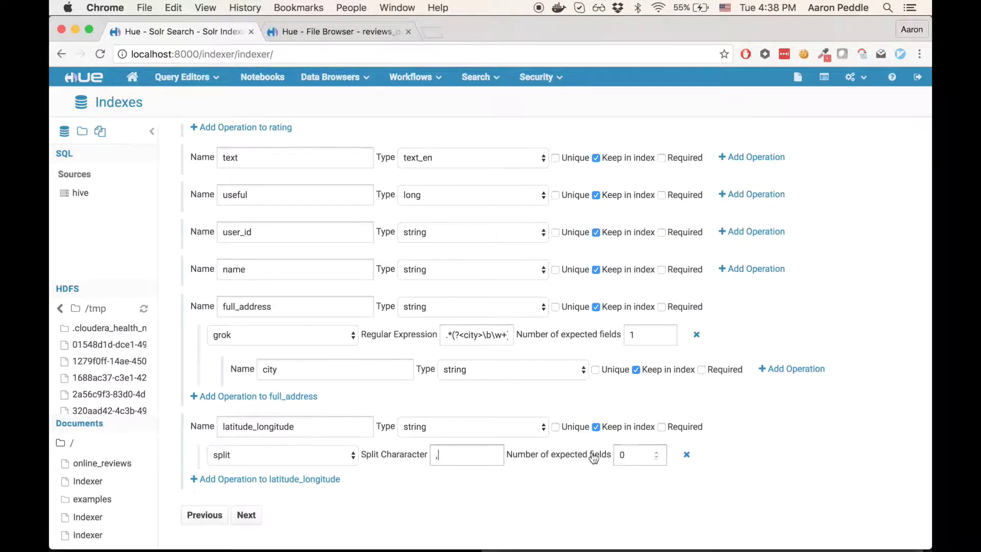
click(657, 452)
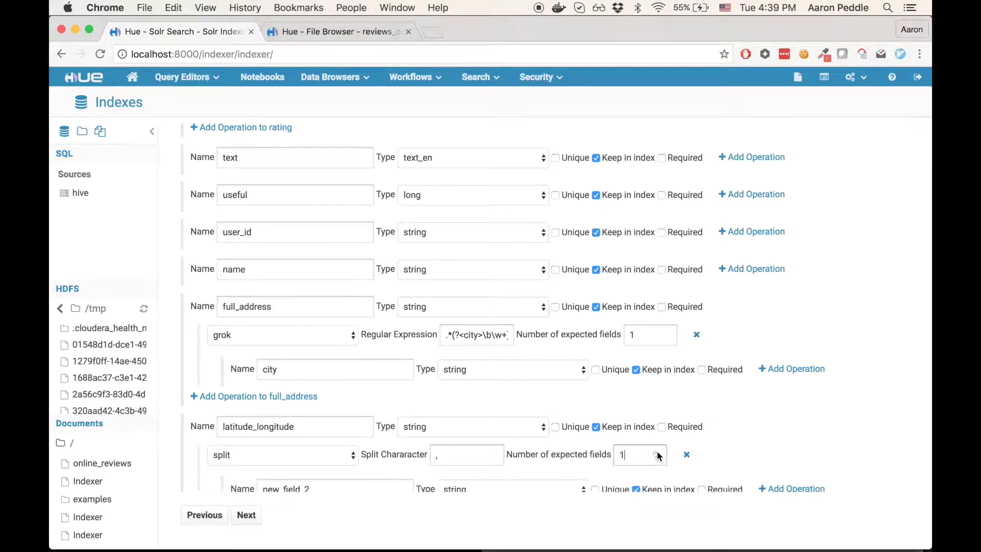
scroll(577, 434, down, 3)
key(Tab)
key(Tab)
Name the two fields produced by the split restaurant_latitude and restaurant_longitude
drag(325, 410, 240, 395)
text(restaurant_latitude)
click(318, 447)
drag(318, 447, 259, 444)
text(re)
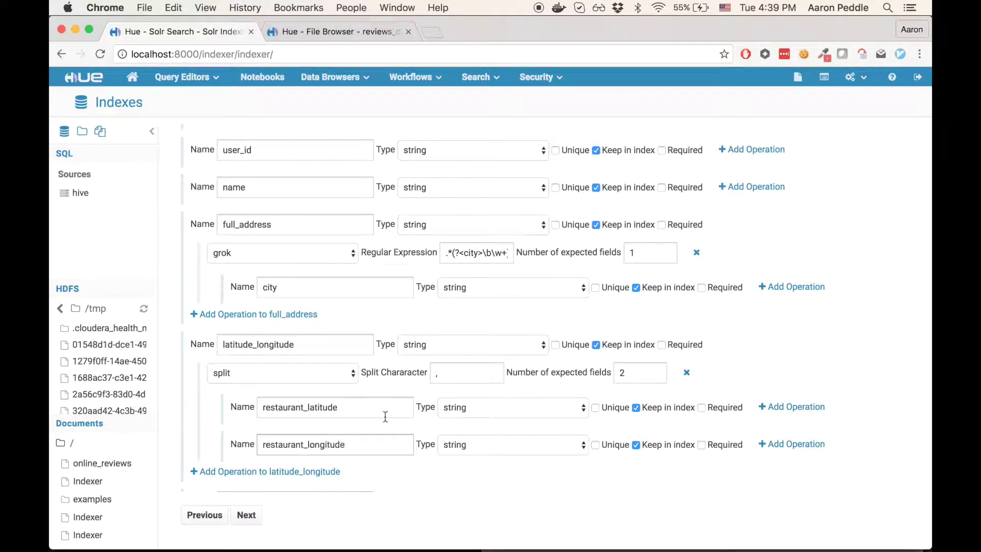
Set restaurant_latitude and restaurant_longitude to type double, and exclude the original latitude_longitude field from the index
click(468, 411)
click(475, 418)
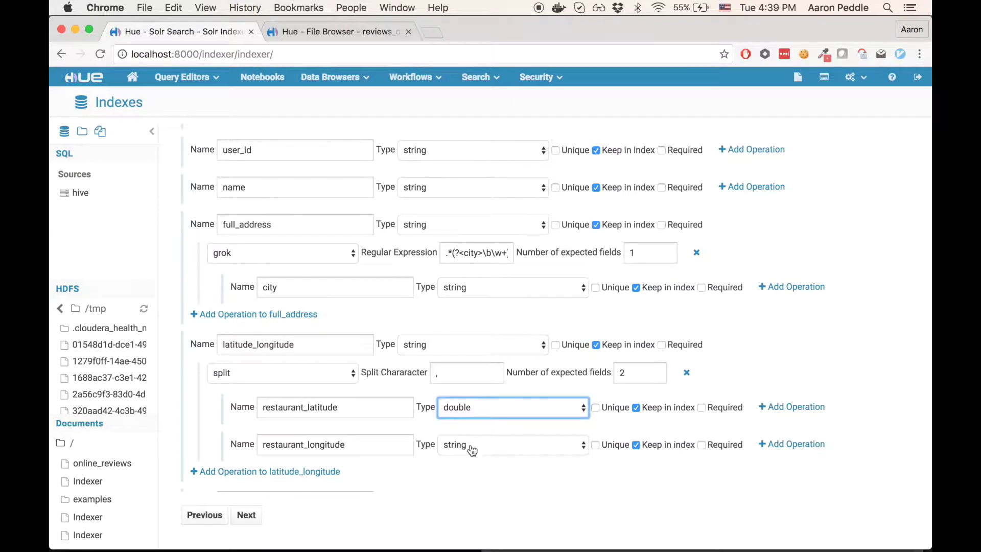
click(471, 447)
click(474, 456)
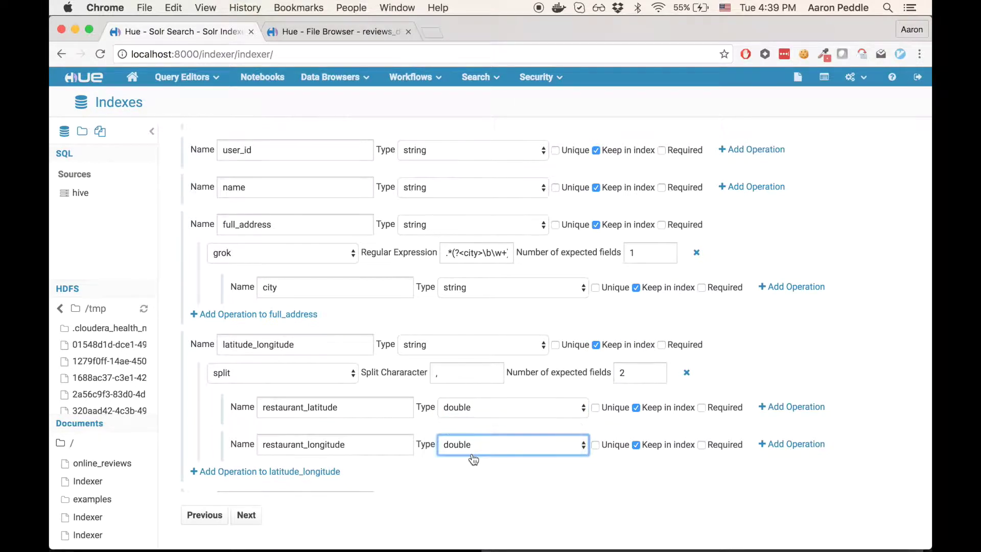
click(596, 346)
Add a geo_ip operation to the sent_from_ip field
scroll(577, 397, down, 2)
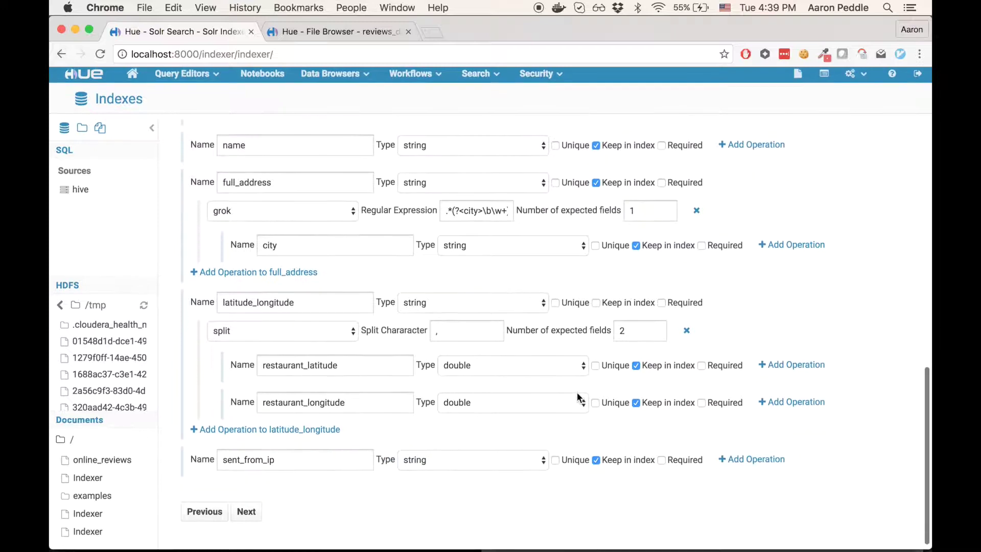
click(740, 463)
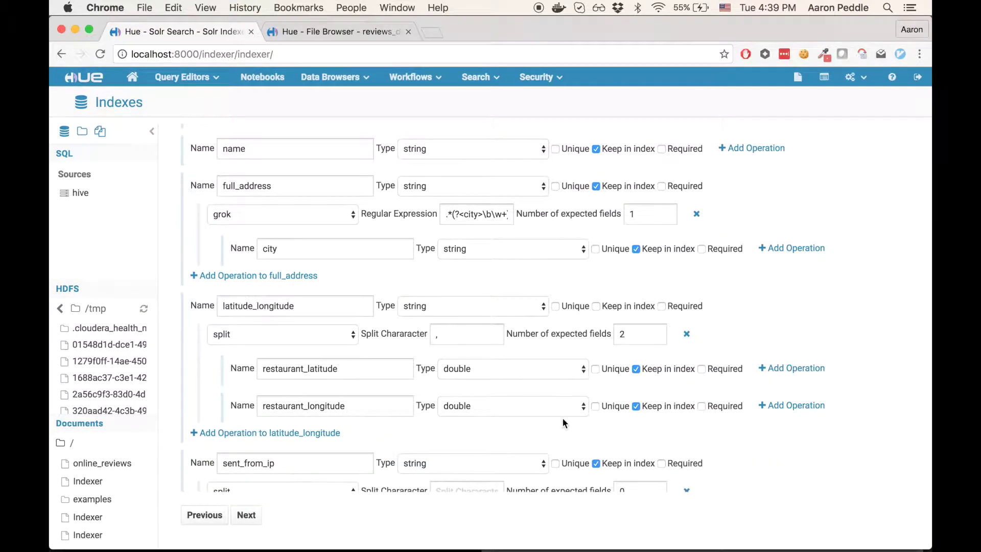
scroll(562, 417, down, 2)
click(301, 447)
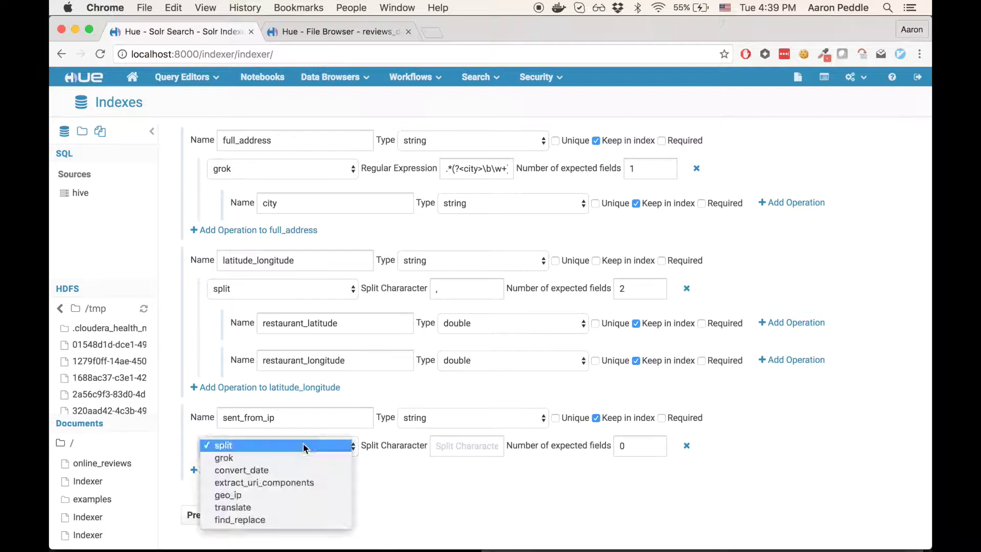
key(Escape)
key(g)
key(e)
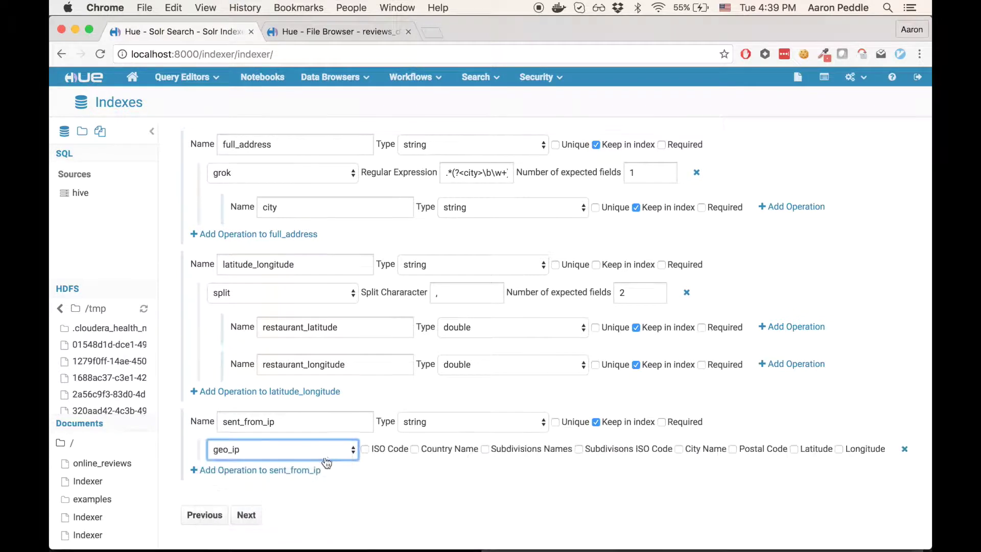
Have the geo_ip operation output the ISO Code into a field named user_country_code
click(365, 450)
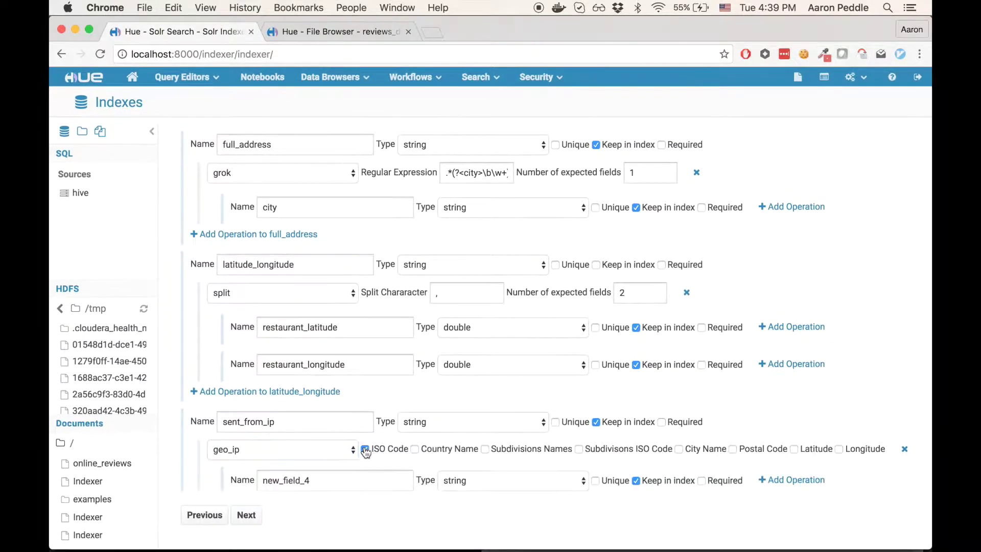
drag(312, 481, 255, 479)
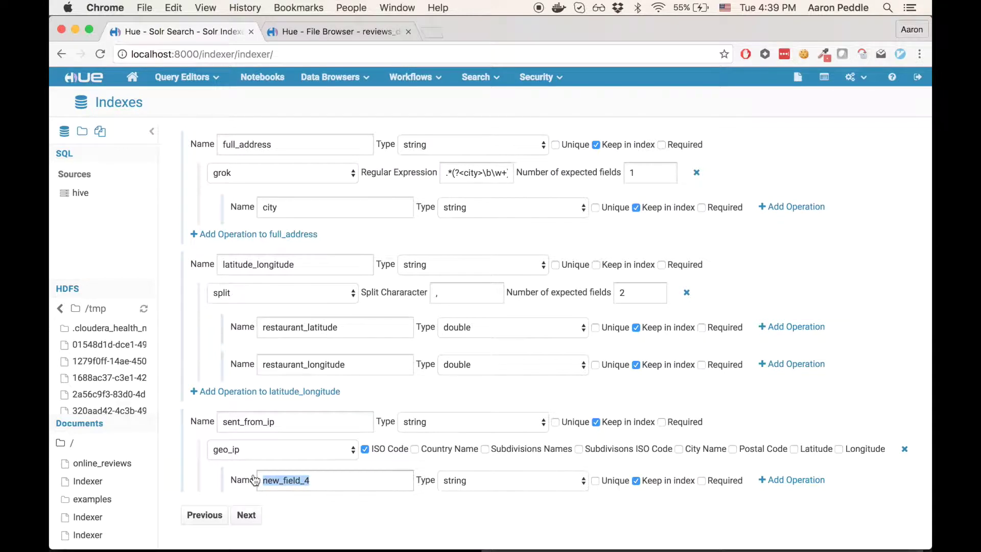
text(user_)
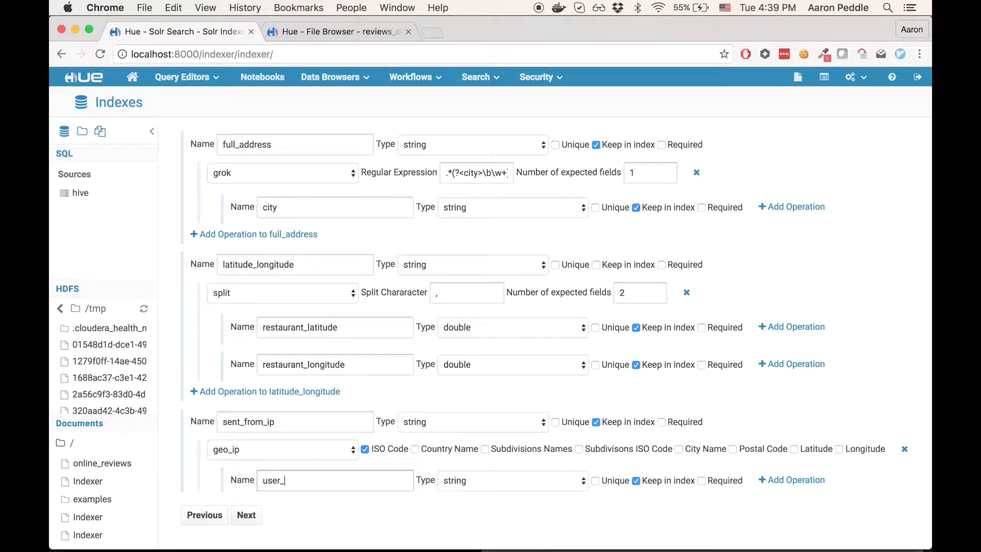
text(country_code)
Proceed to the data preview and examine the columns of the original and newly generated fields
scroll(263, 462, down, 2)
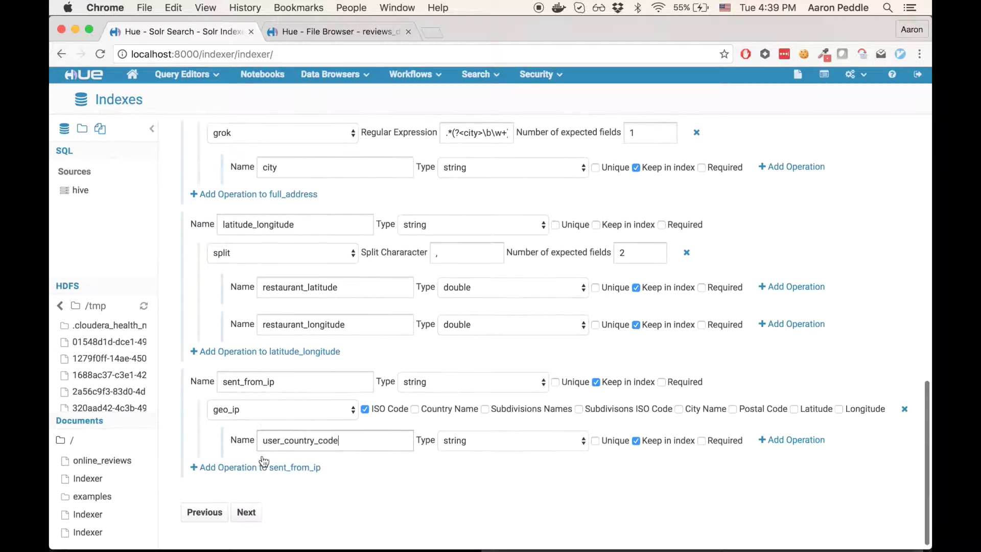
click(247, 517)
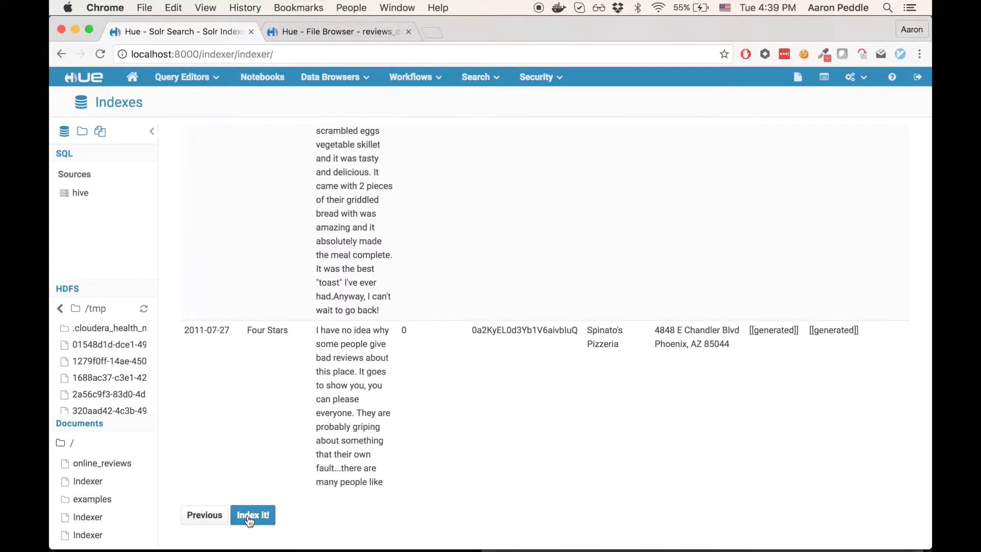
scroll(310, 403, up, 10)
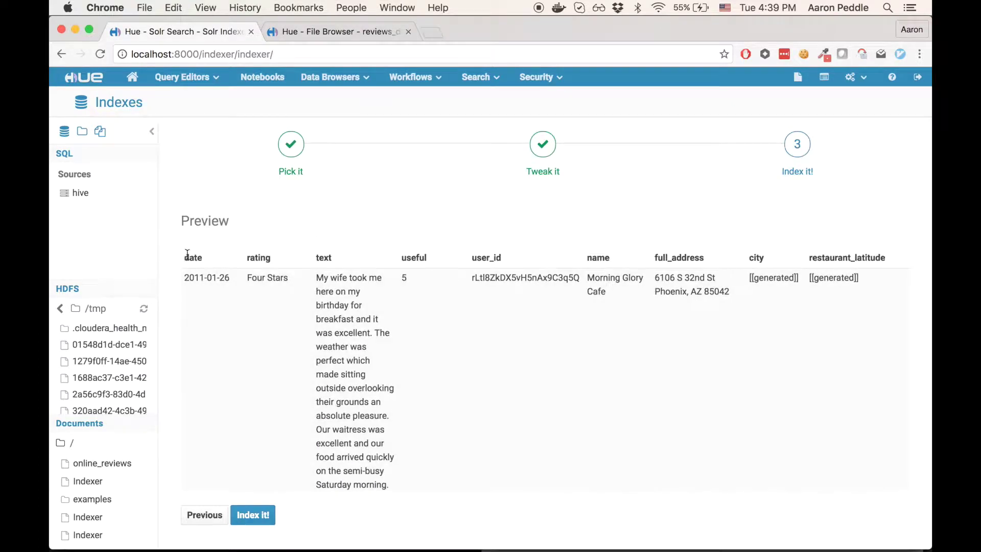
scroll(535, 332, right, 5)
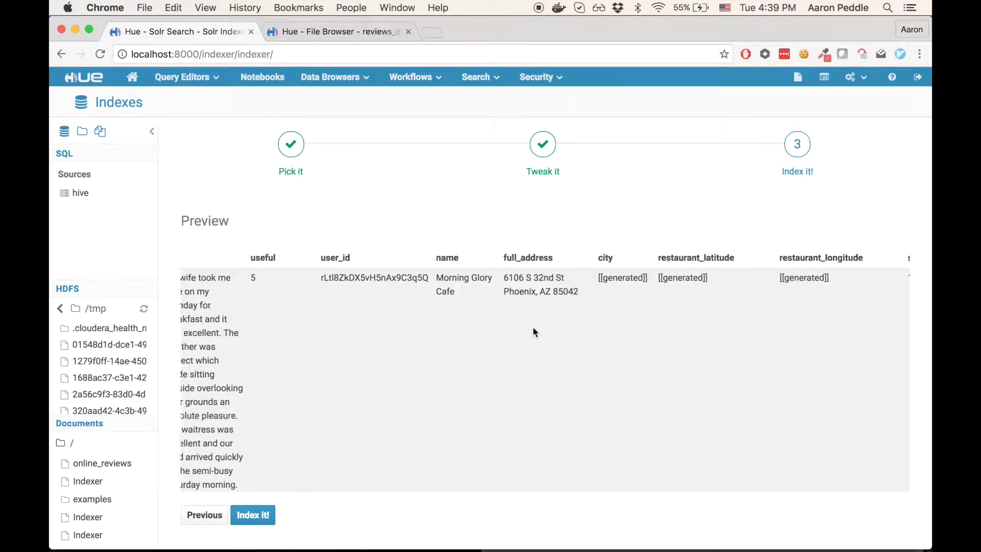
Check the remaining preview columns through user_country_code and start indexing the data into the online_reviews collection
scroll(535, 333, right, 1)
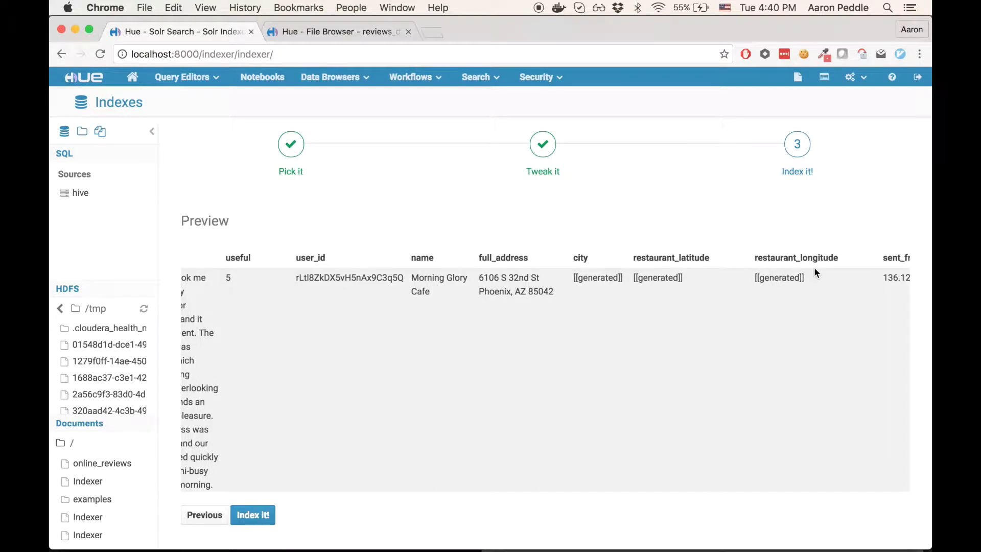
scroll(814, 266, right, 4)
scroll(814, 273, right, 3)
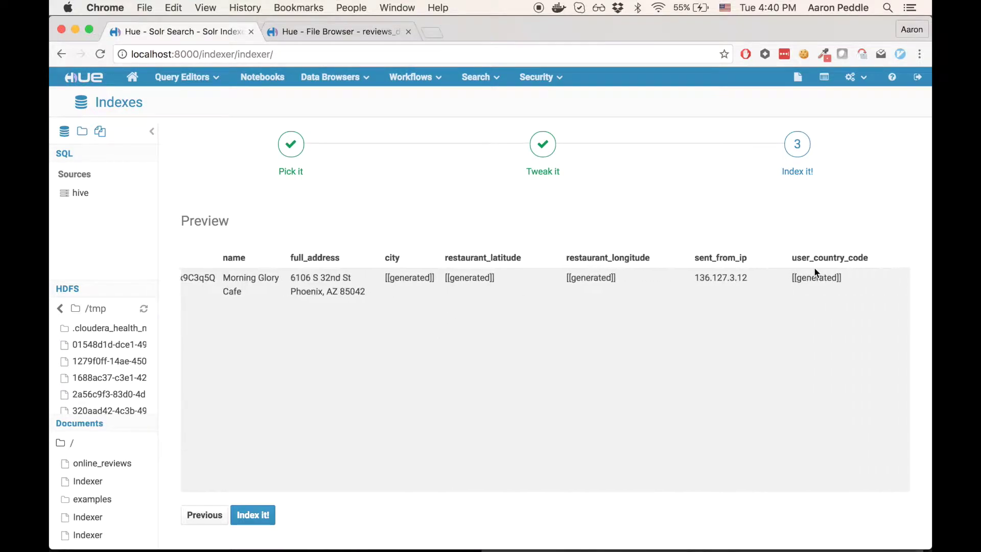
click(242, 516)
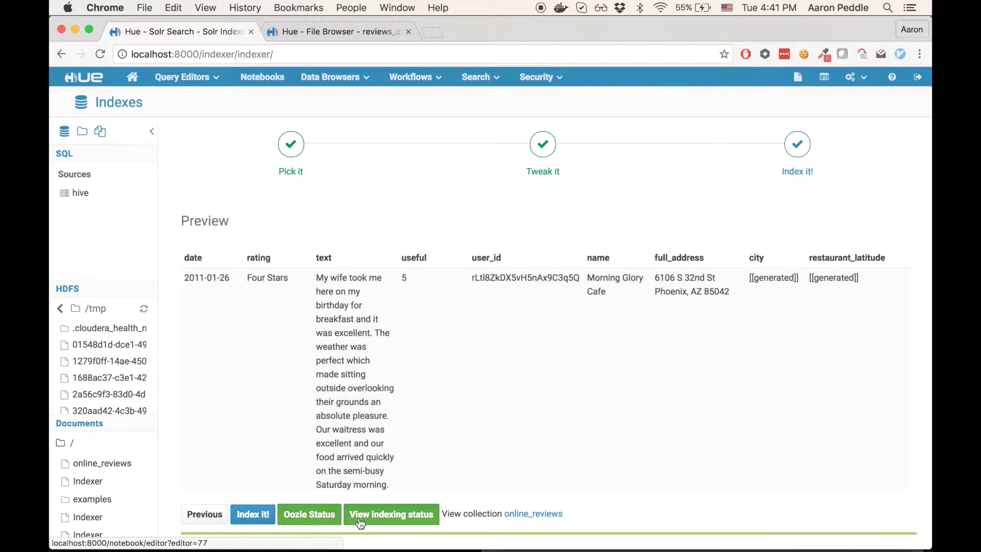
Open the online_reviews collection and review the names and types of its indexed fields
click(536, 515)
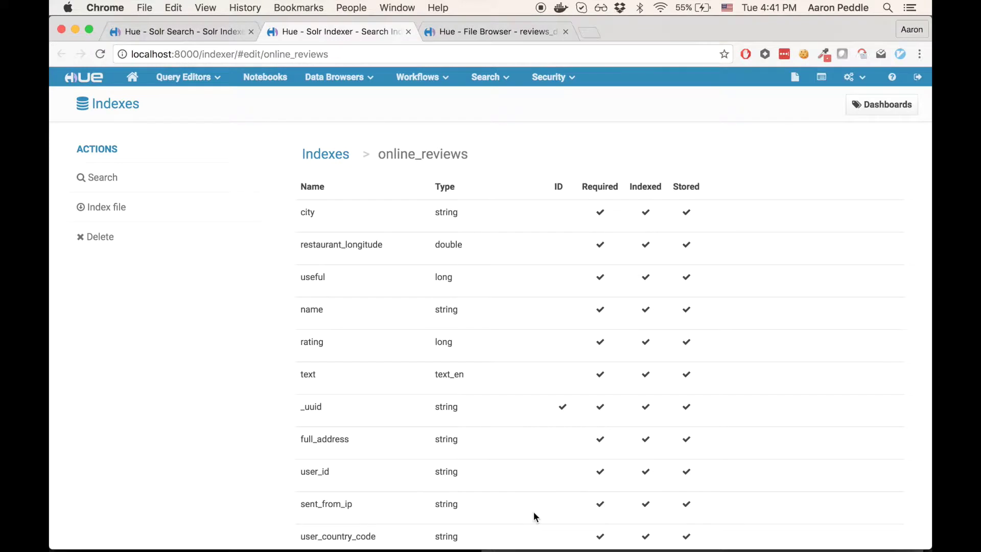
scroll(461, 445, down, 5)
scroll(461, 447, up, 5)
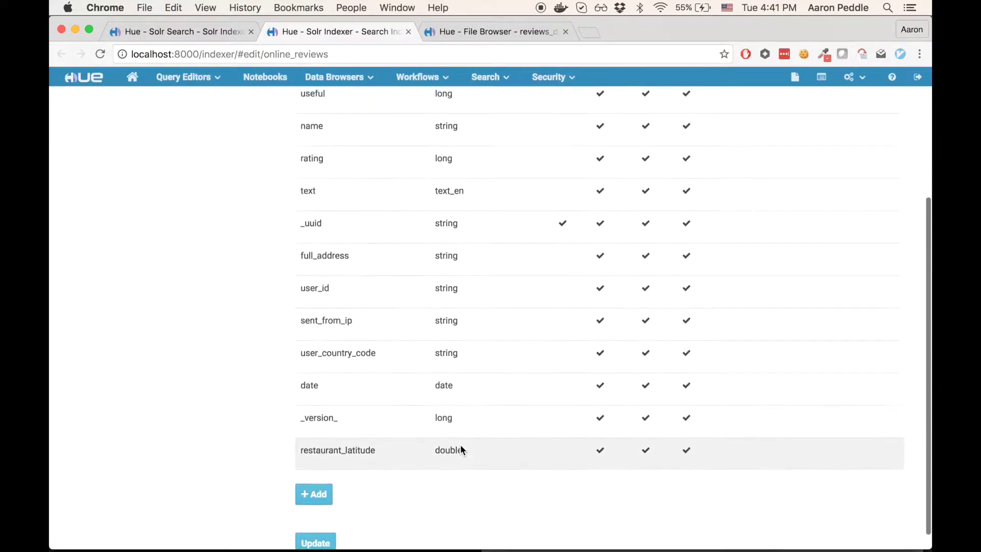
Open the collection's search dashboard, using the layout with a narrow side column and a facet on the city field
click(164, 186)
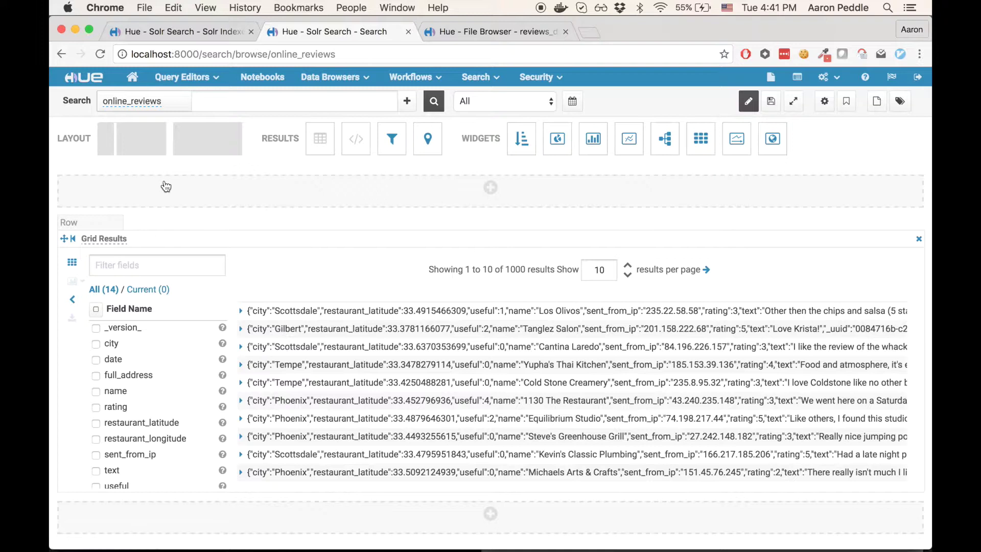
click(141, 139)
drag(147, 234, 148, 235)
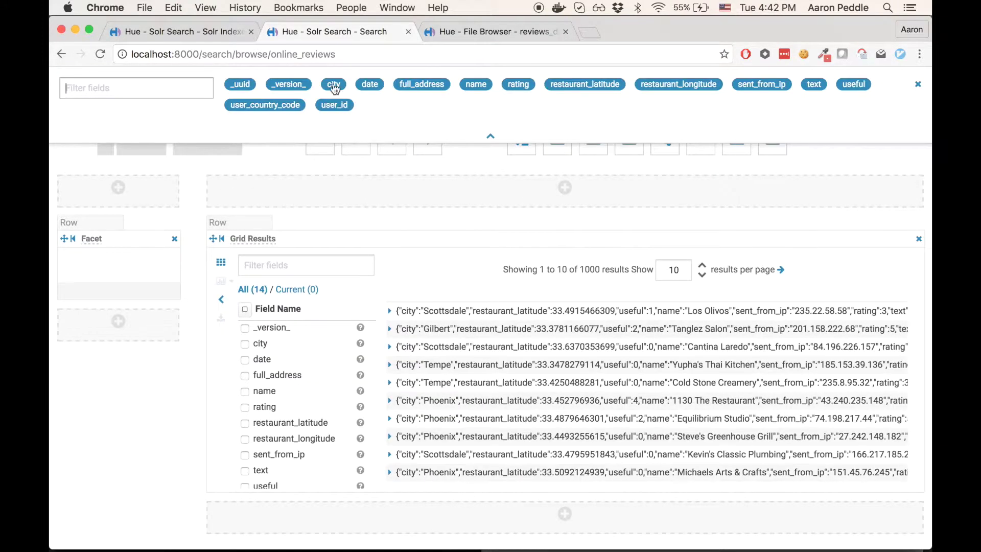
click(334, 86)
Add a facet on the rating field above the city facet and set its type to range & up
drag(299, 315, 121, 199)
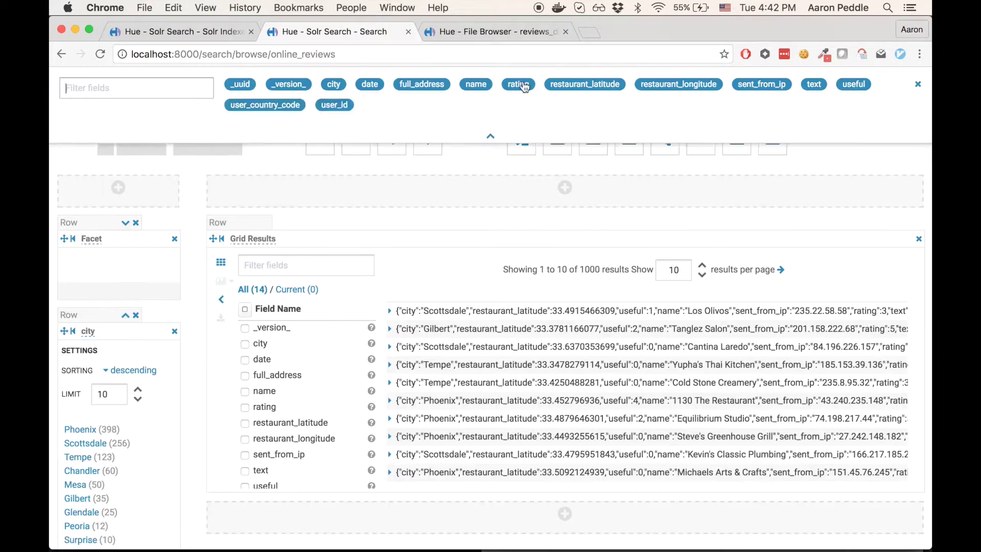
click(522, 86)
click(114, 302)
Add a marker map above the grid results, using restaurant_latitude as latitude, restaurant_longitude as longitude and name as label
drag(428, 139, 526, 188)
click(420, 266)
click(359, 280)
click(593, 268)
click(551, 292)
click(781, 268)
click(734, 335)
Add a timeline of the date field beside the marker map and a gradient map of user_country_code above the rating facet
drag(737, 138, 889, 272)
click(370, 85)
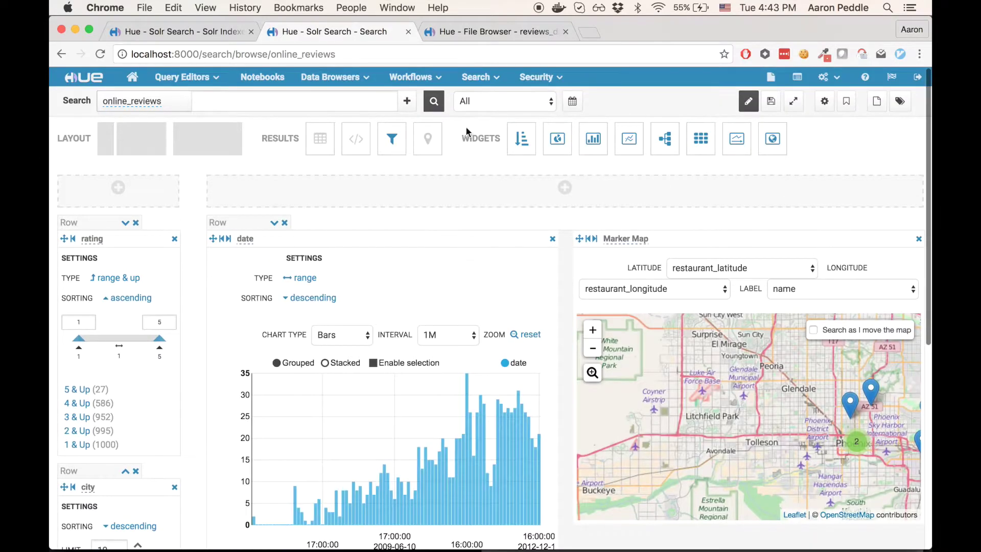
drag(772, 139, 114, 187)
click(268, 110)
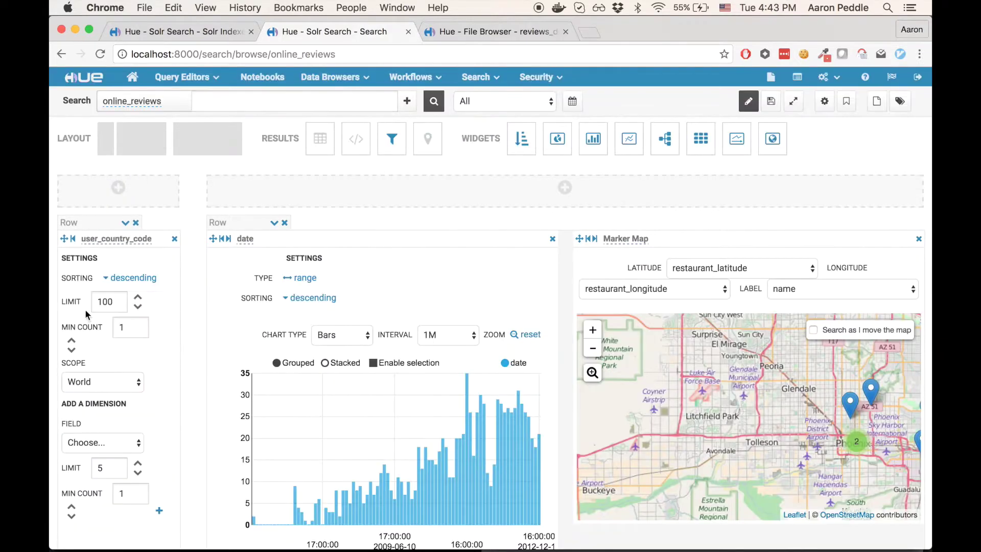
Finish editing the dashboard and filter the reviews to ratings of 3 & Up
click(748, 101)
click(77, 279)
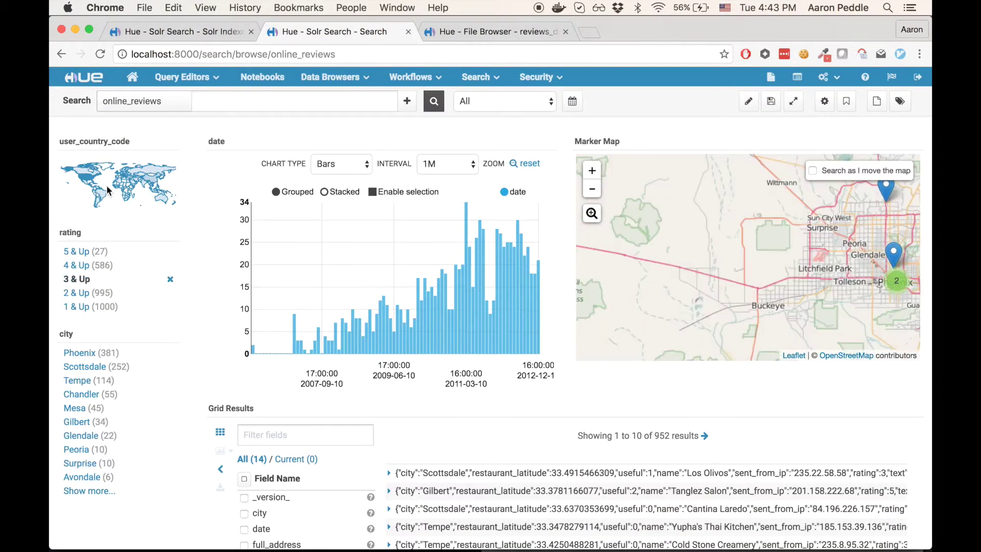